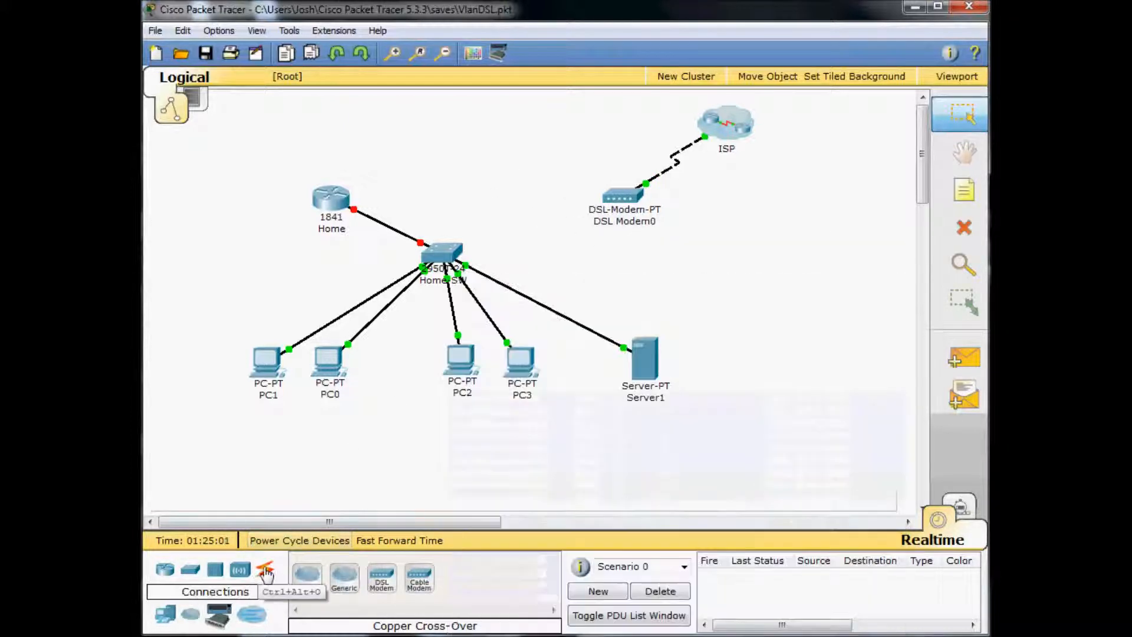
Connect DSL Modem0 to FastEthernet0/23 on the Home-SW switch with a copper cross-over cable
click(266, 571)
click(419, 577)
click(632, 196)
click(616, 198)
click(437, 251)
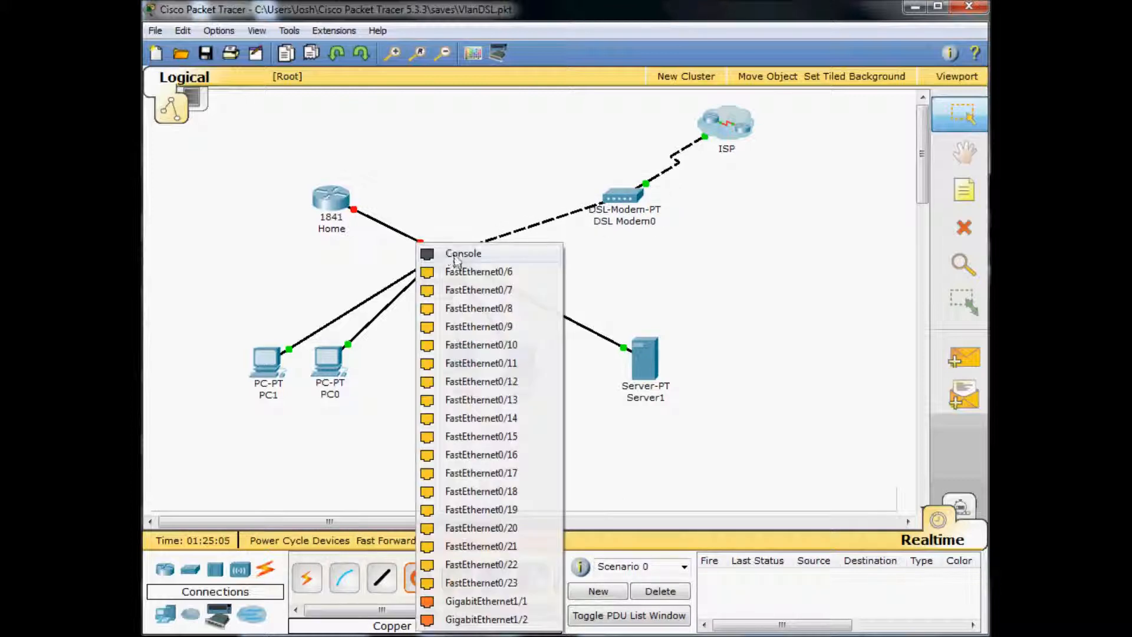
click(502, 583)
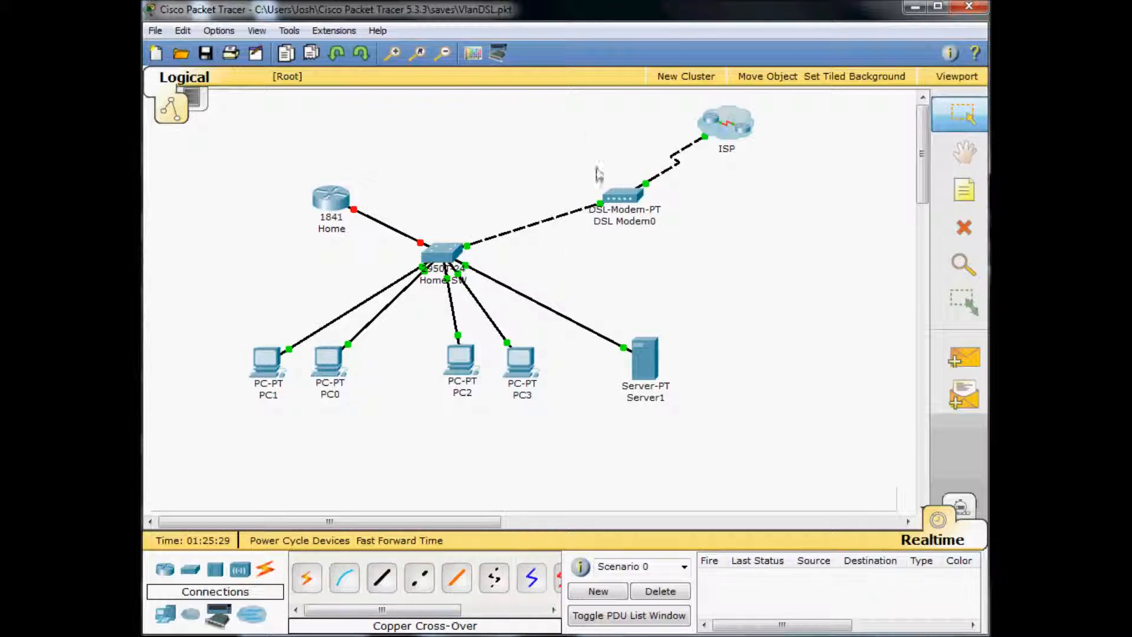
Display the running configuration of Home-SW with sh run and review the VLAN settings of its FastEthernet ports
mouse_move(450, 253)
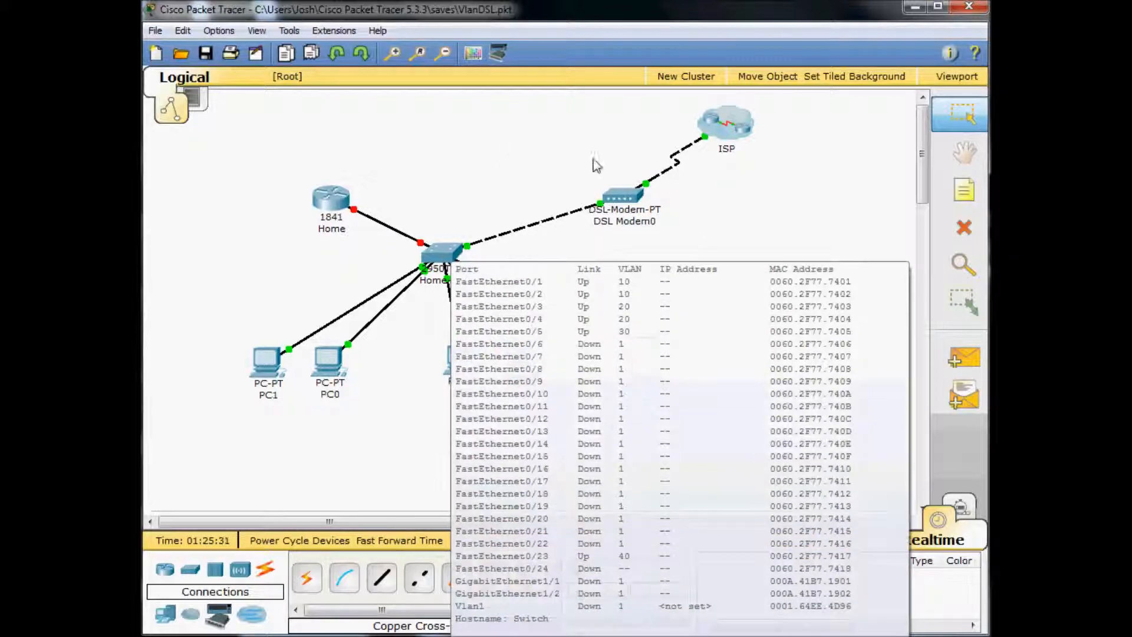
click(442, 243)
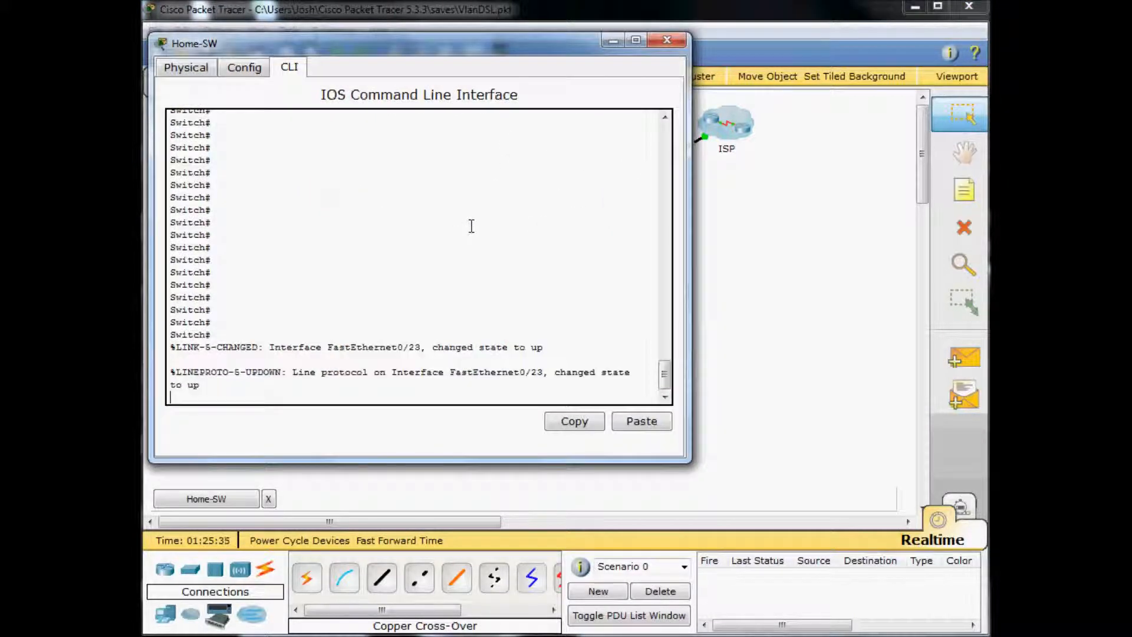
key(Return)
key(Return)
key(Return)
text(sh run)
key(Return)
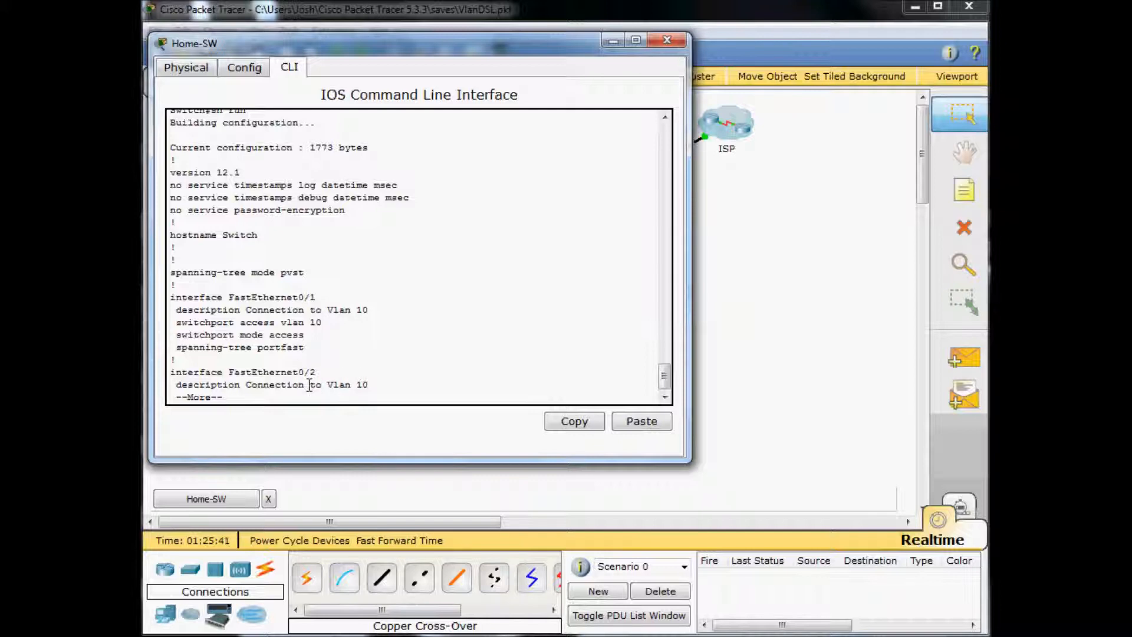
key(space)
scroll(323, 152, up, 1)
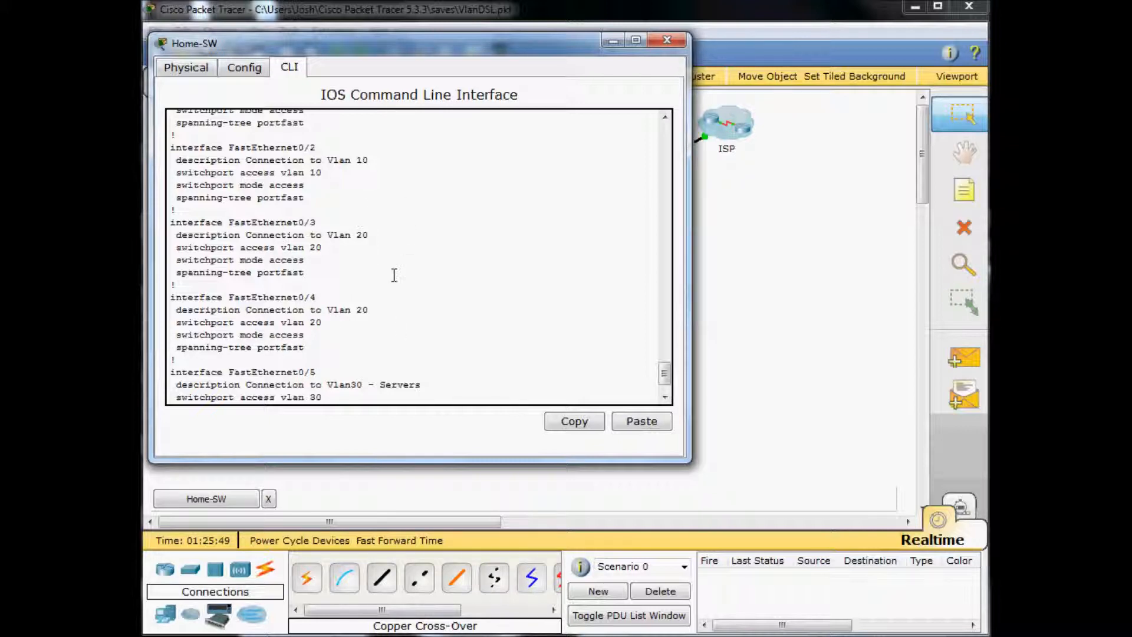
scroll(383, 361, down, 2)
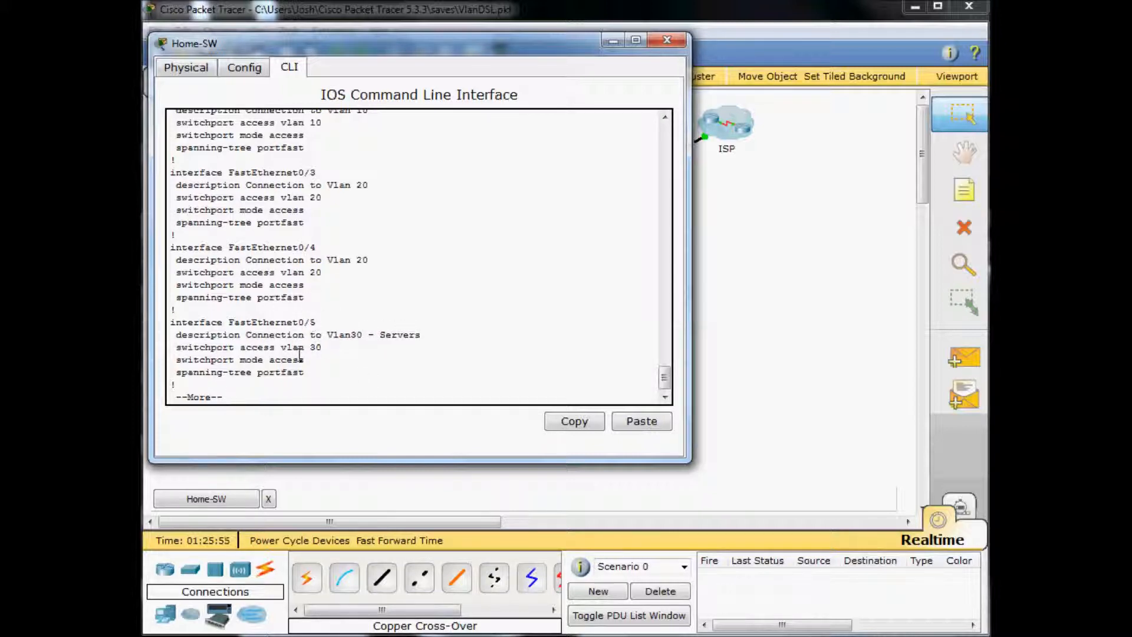
key(space)
key(space)
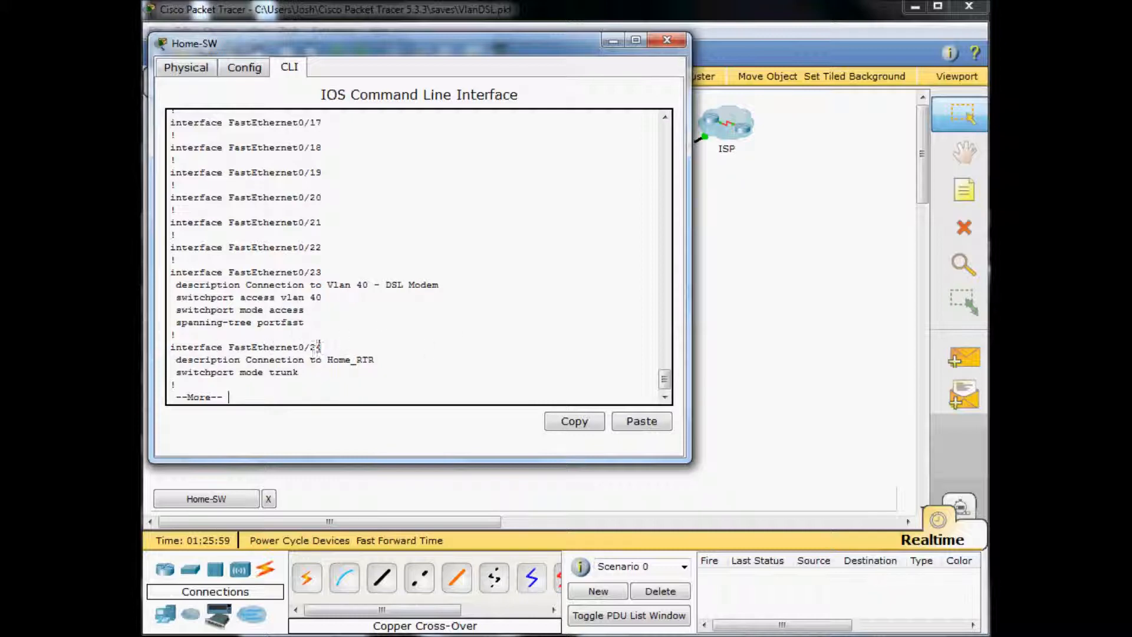
Examine the trunk settings of FastEthernet0/24 and the VLAN settings of FastEthernet0/23, then close the switch window
drag(273, 375, 302, 374)
drag(375, 361, 324, 361)
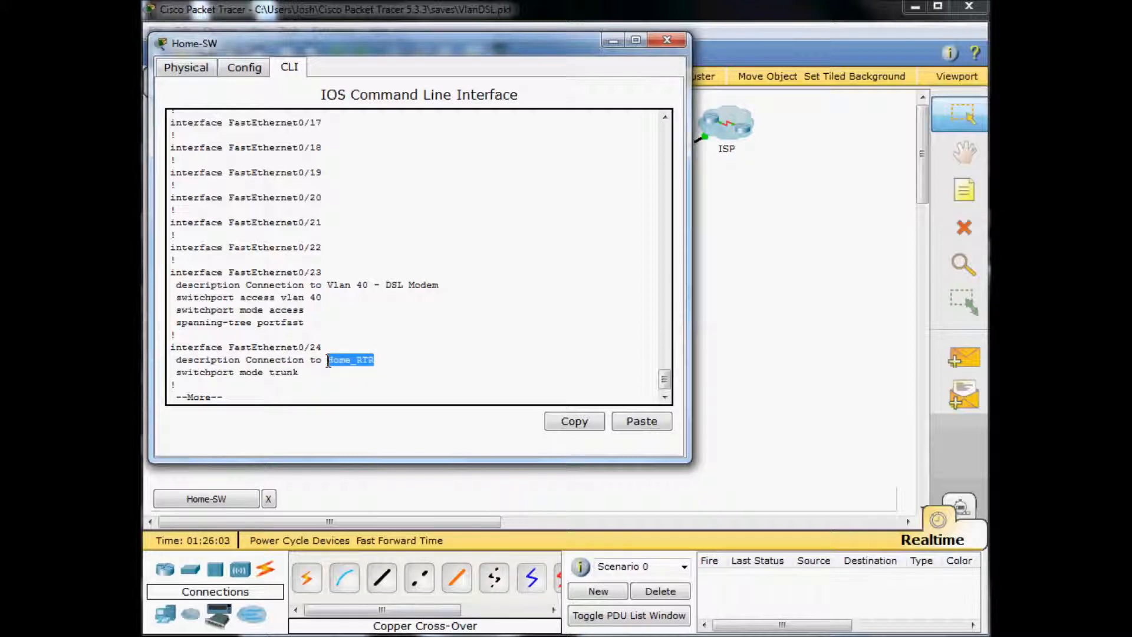
click(467, 367)
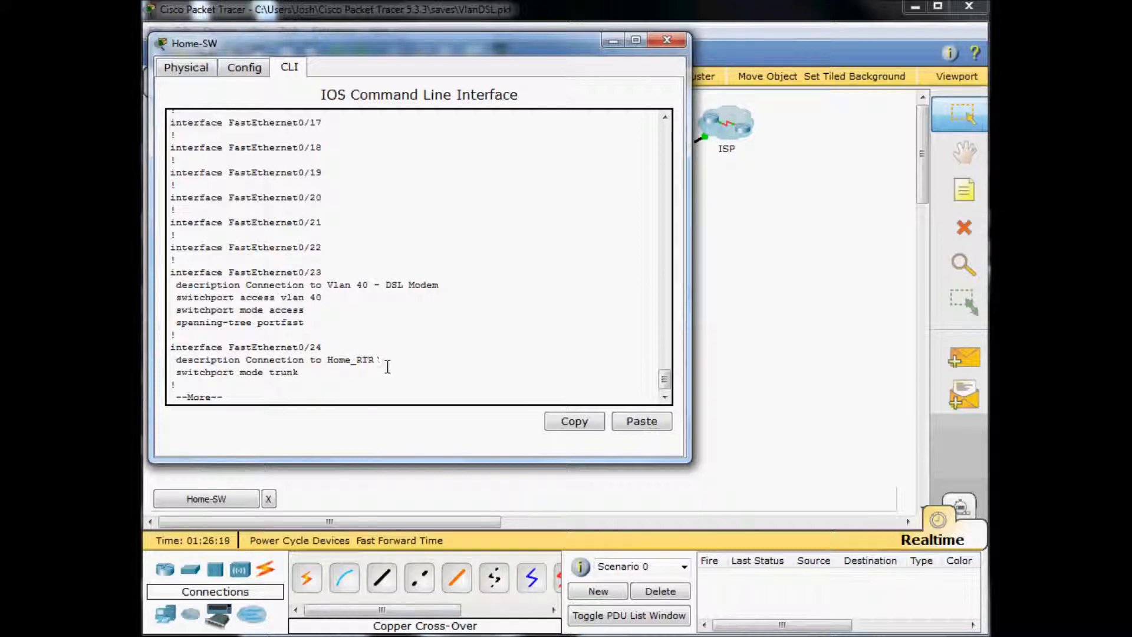
drag(386, 286, 441, 286)
double_click(315, 297)
drag(281, 297, 323, 300)
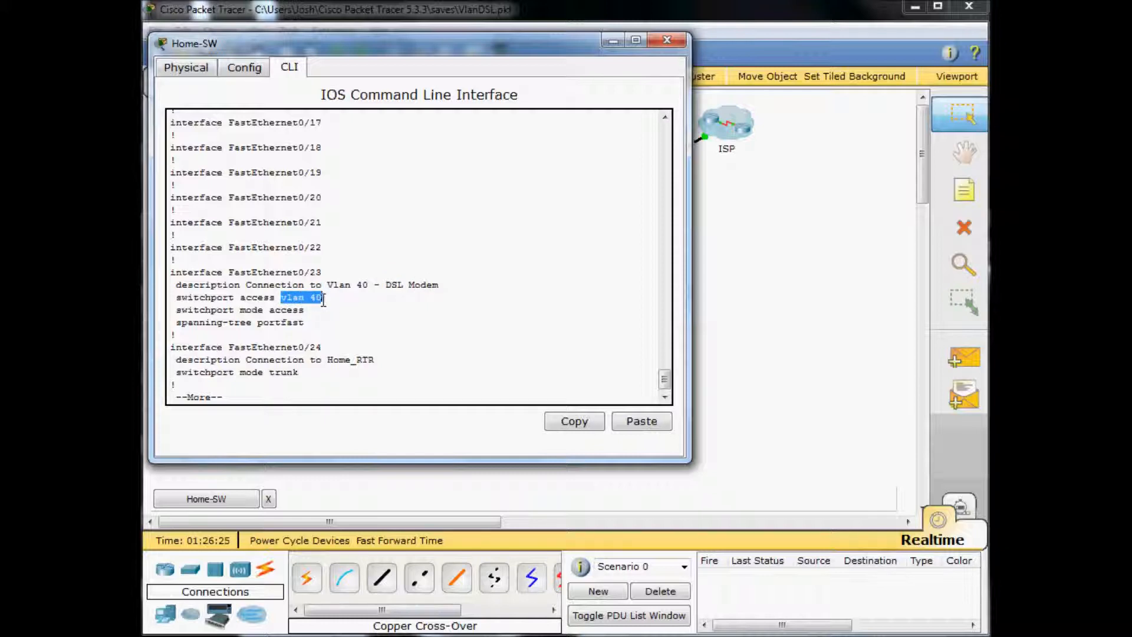
click(395, 309)
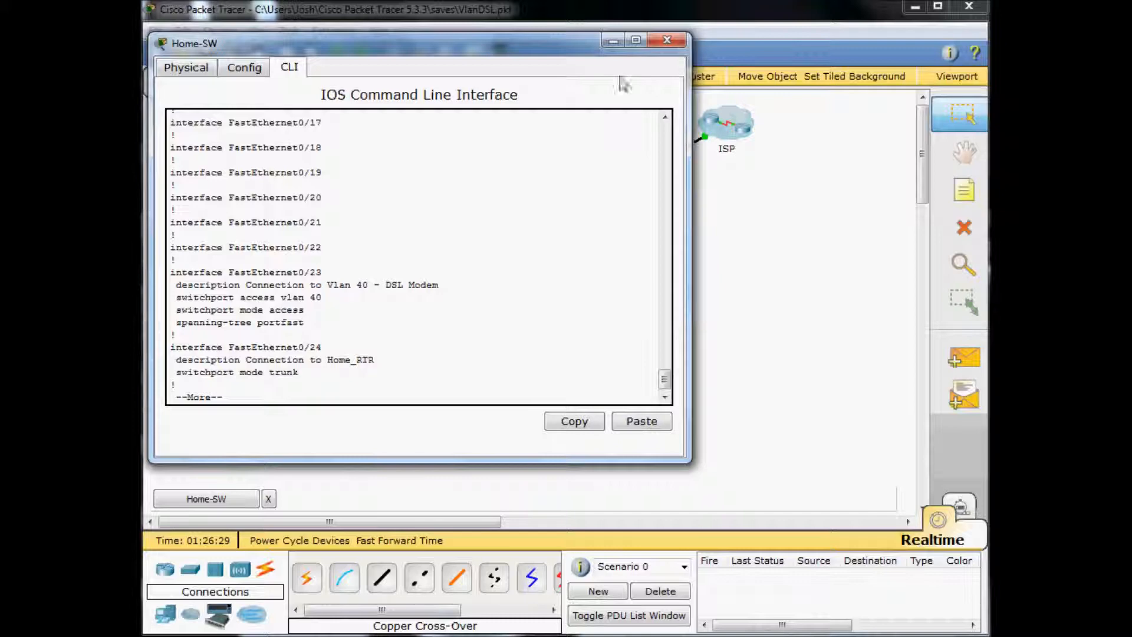
key(space)
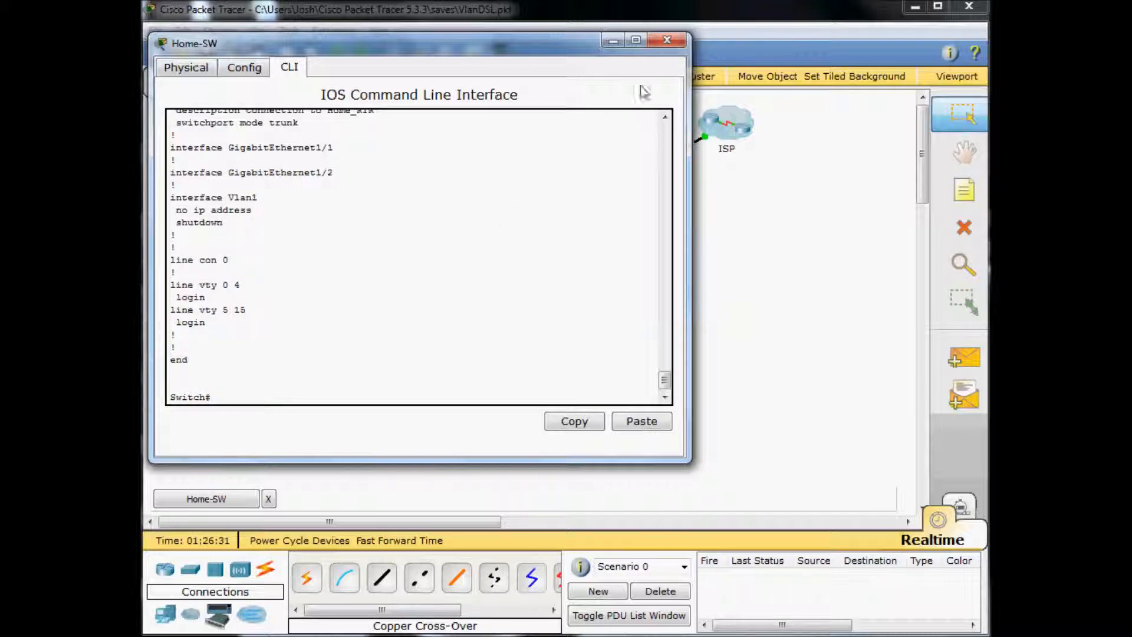
click(667, 40)
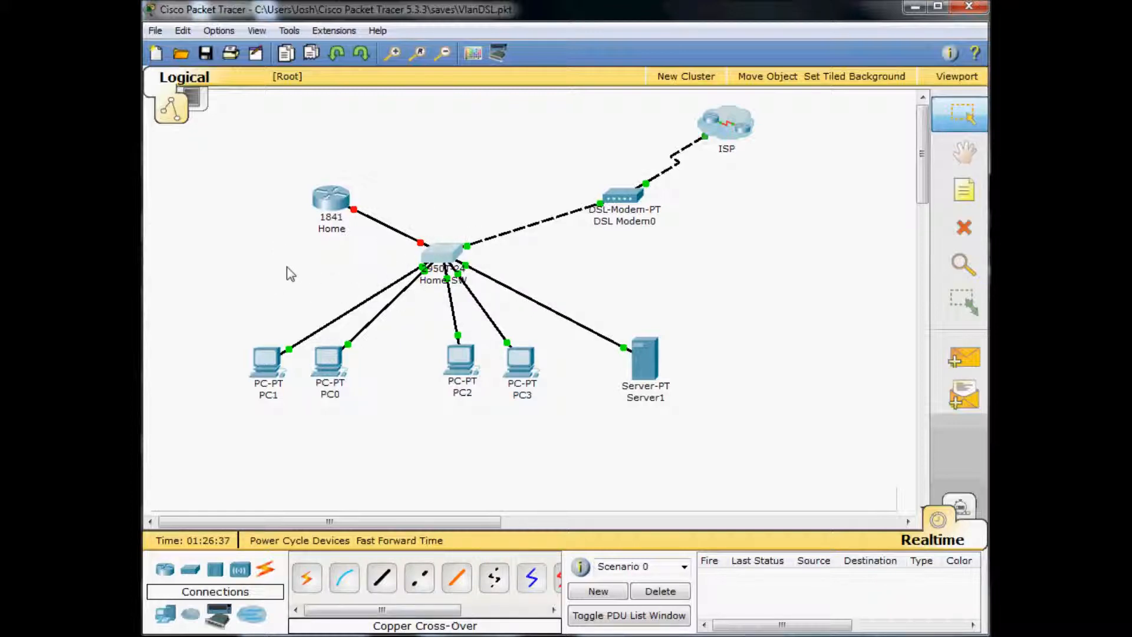
Open the Home router's command line, decline the configuration dialog and enter global configuration mode
click(325, 196)
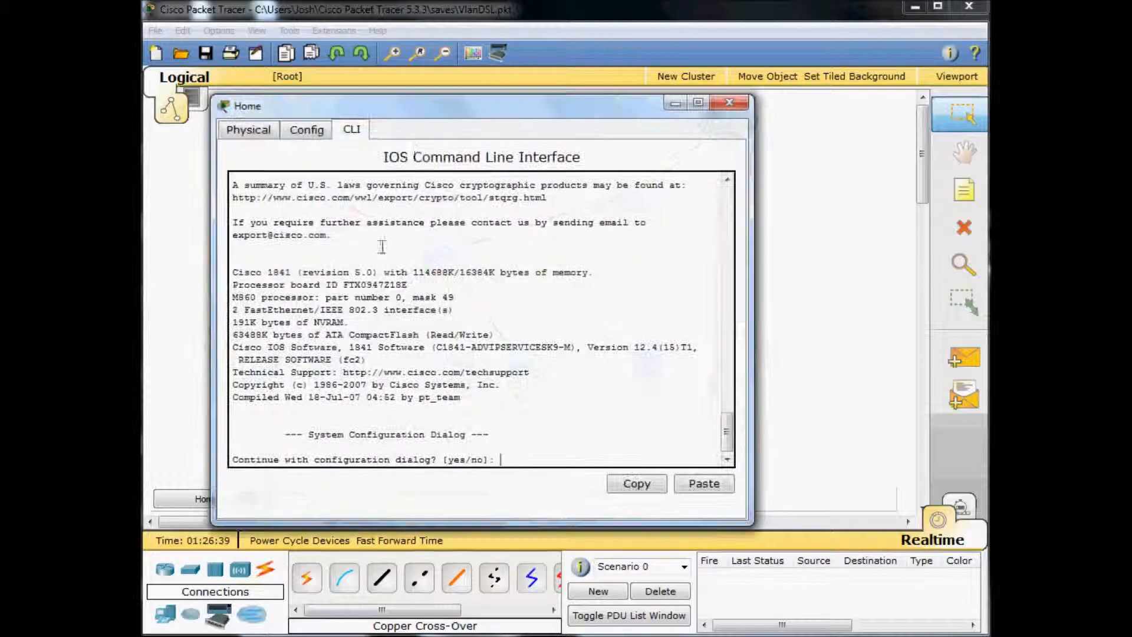
drag(417, 117, 438, 115)
text(no)
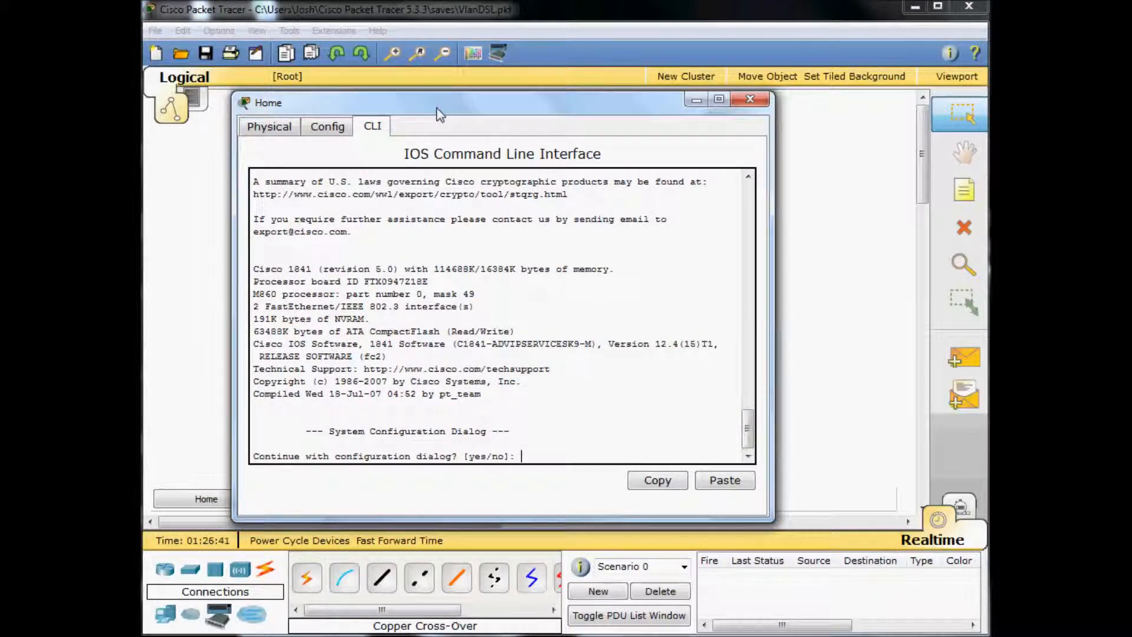
key(Return)
key(Return)
key(Return)
text(en)
key(Return)
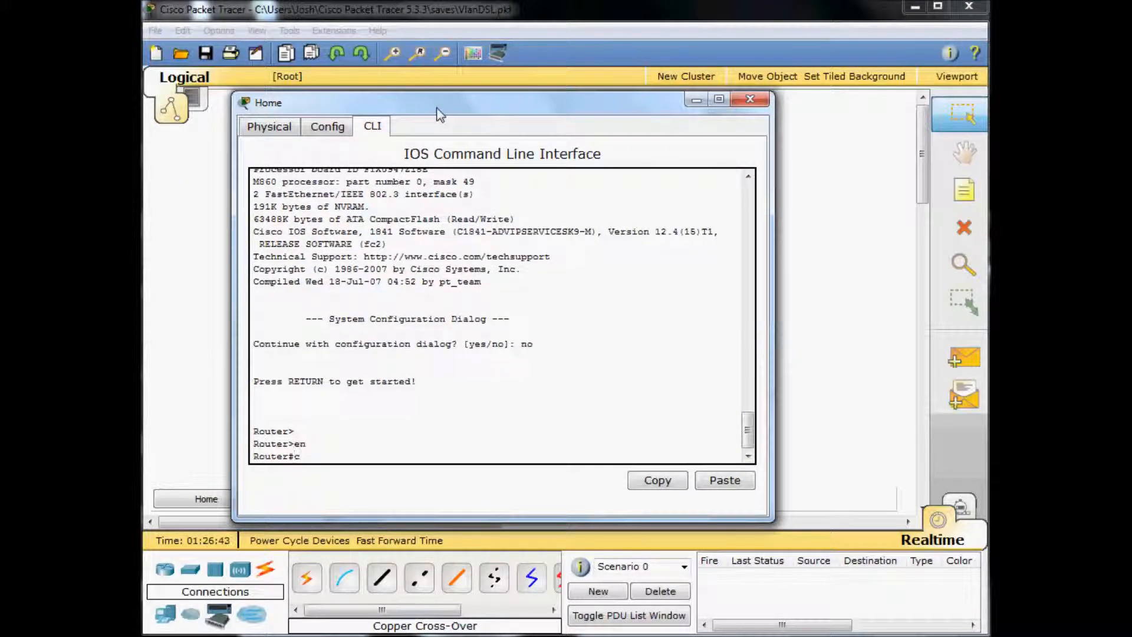
text(conf g)
text(t)
key(Return)
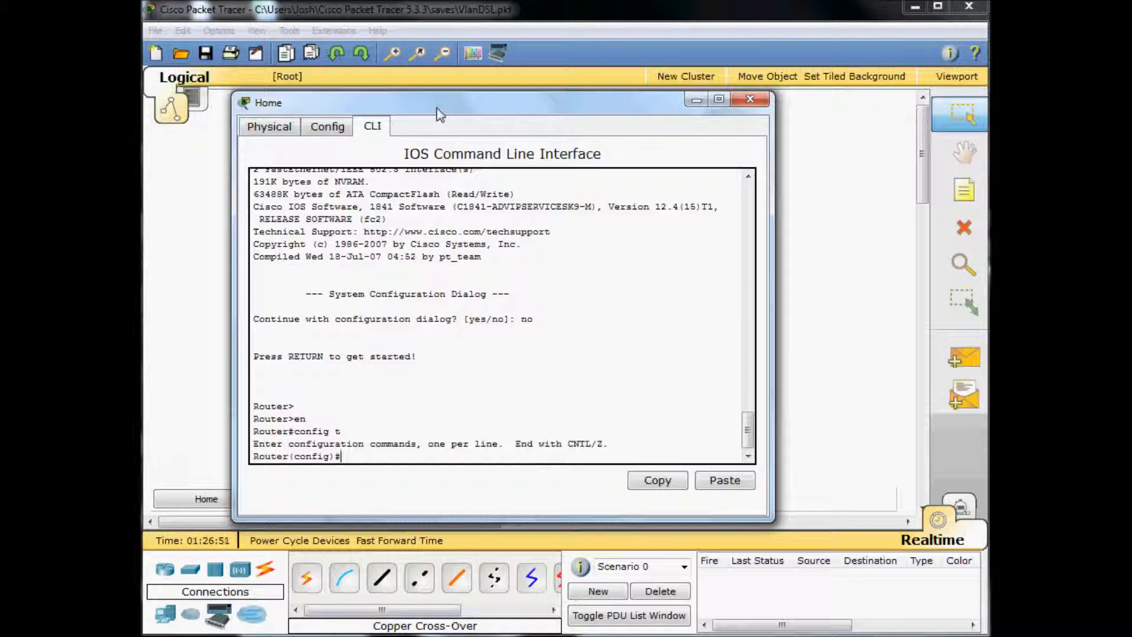
Remove the IP address from the router's FastEthernet 0/0 interface and enable the interface with no shut
text(int fa 0/0)
key(Return)
text(no ip add)
key(Return)
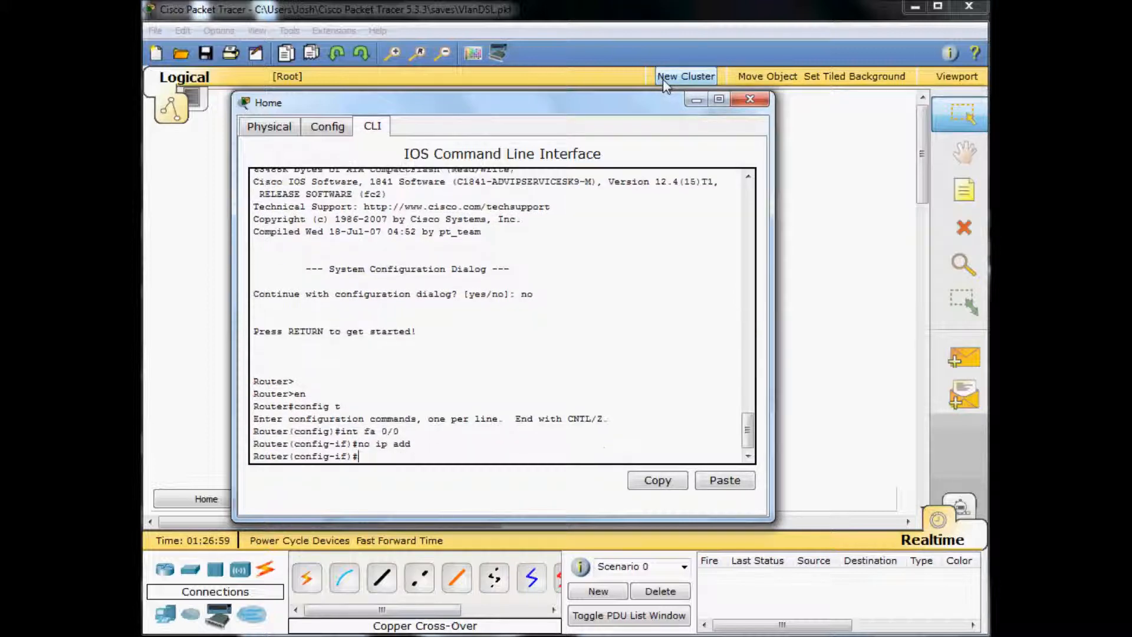
text(no shut)
key(Return)
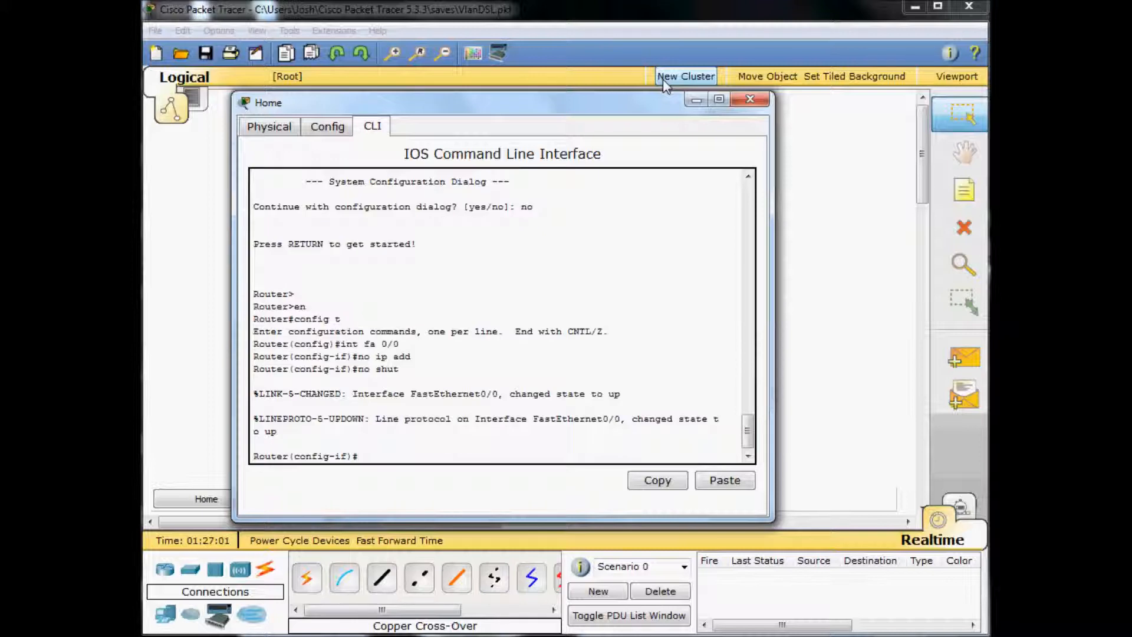
key(Return)
key(Return)
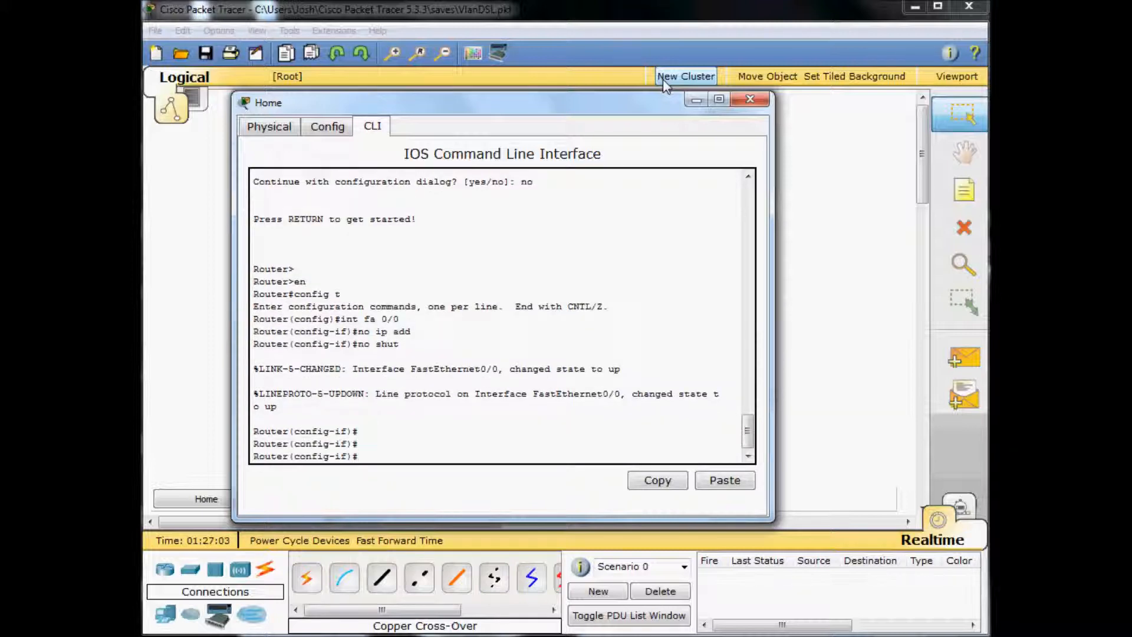
Create subinterface FastEthernet 0/0.1 and set its encapsulation to dot1q 10
text(int fa 0/0.1)
key(Return)
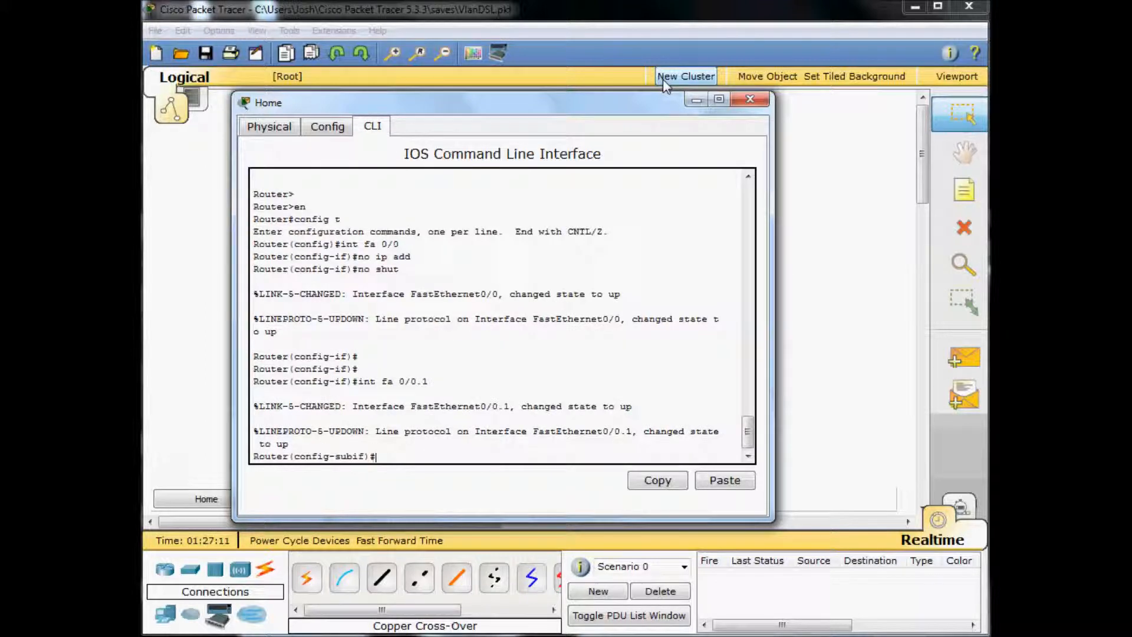
drag(422, 381, 428, 381)
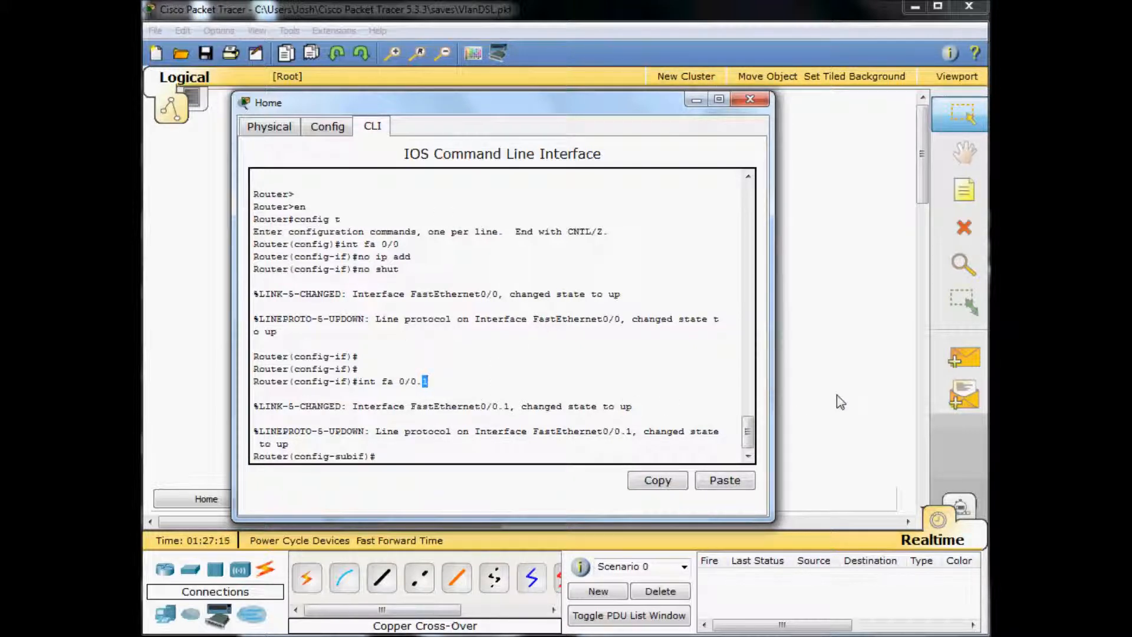
key(Return)
key(Return)
key(Return)
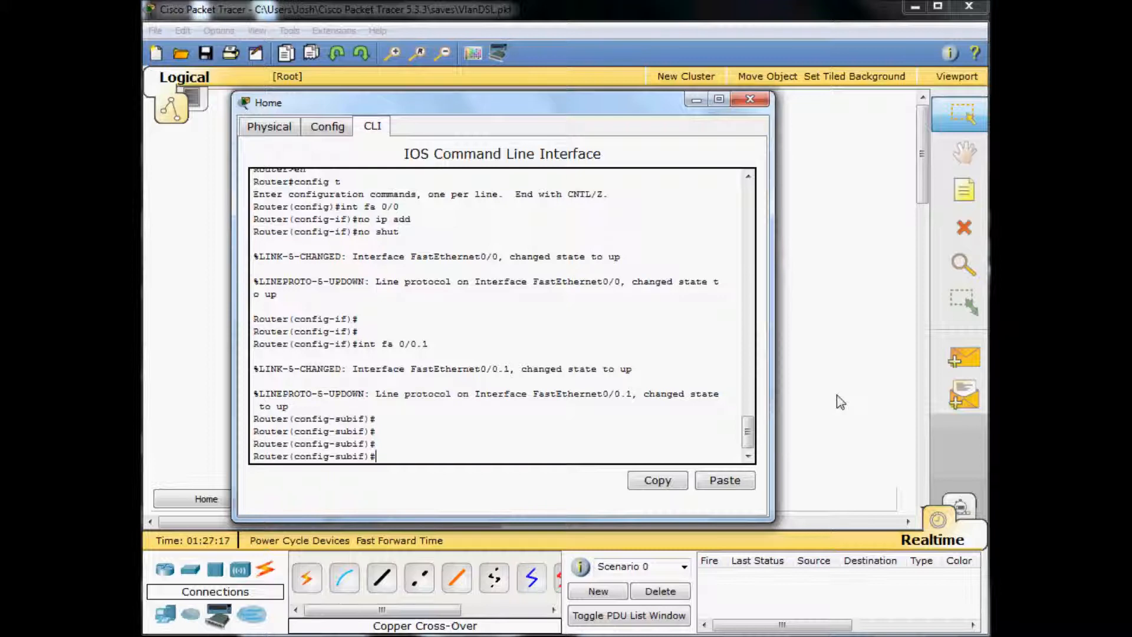
text(enca)
key(Tab)
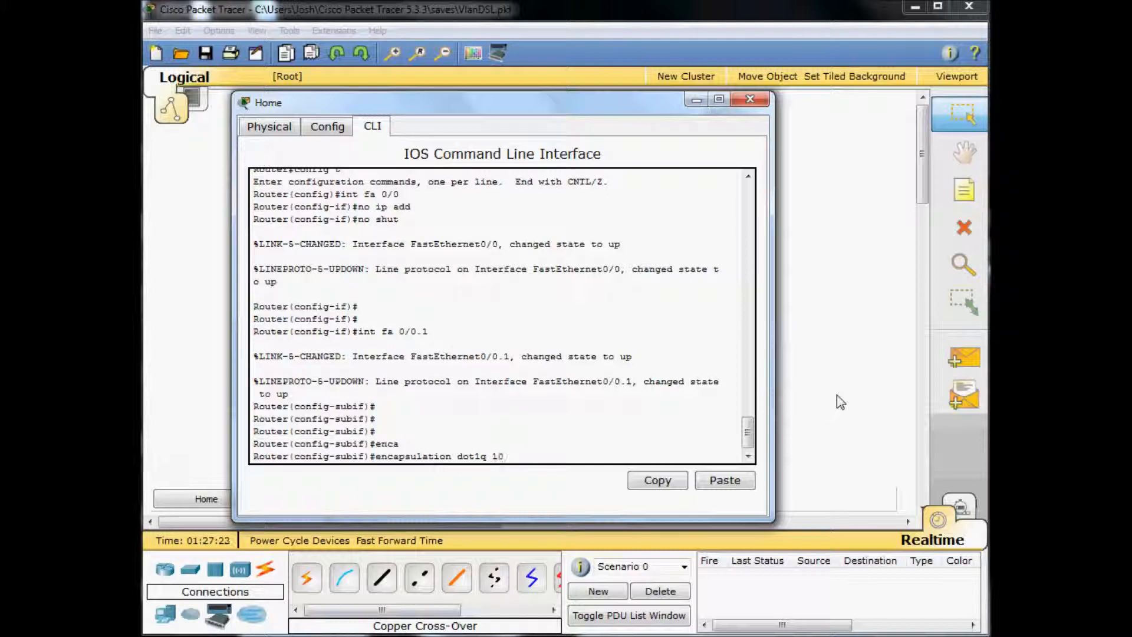
key(Return)
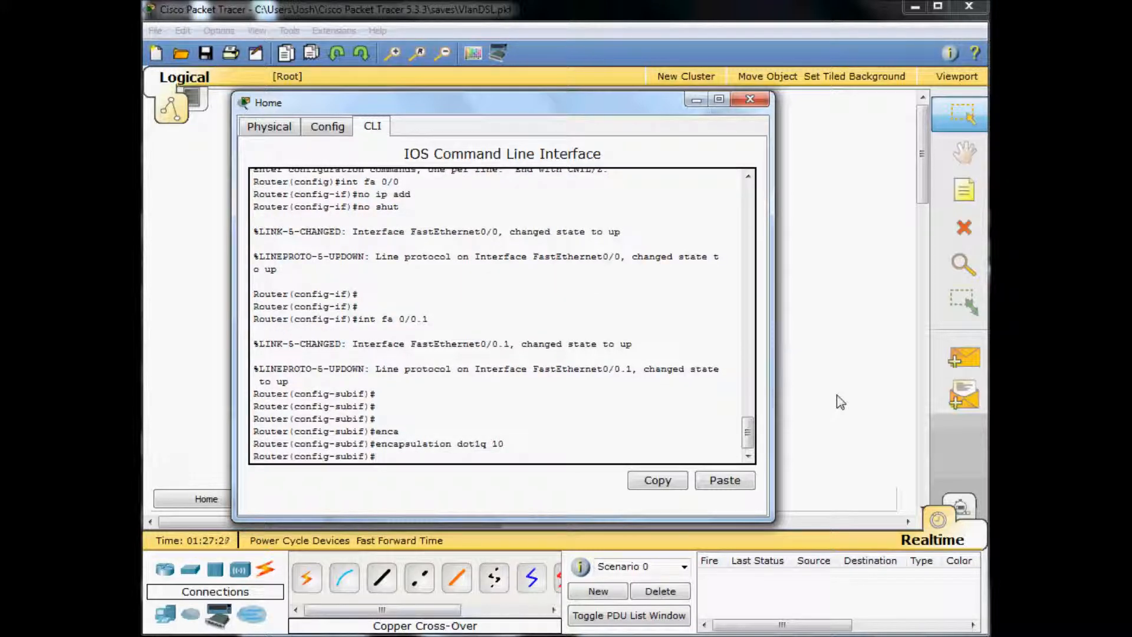
Assign IP address 192.168.10.1 with mask 255.255.255.0 to subinterface FastEthernet 0/0.1
text(ipadd 192.168.10.1 255.255.255.)
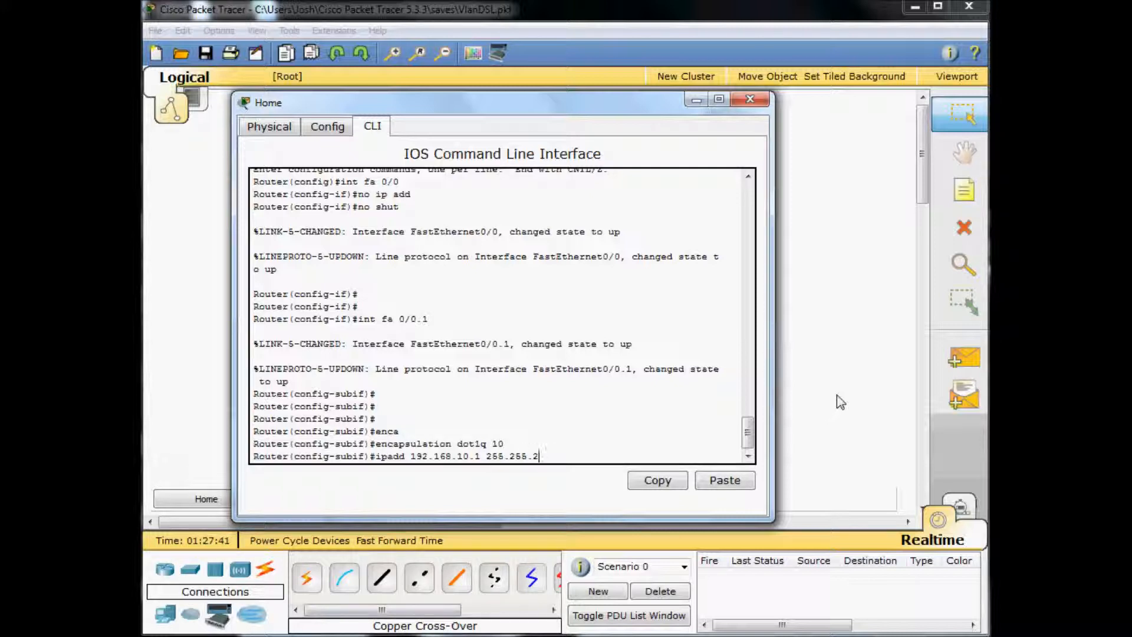
text(0)
key(Return)
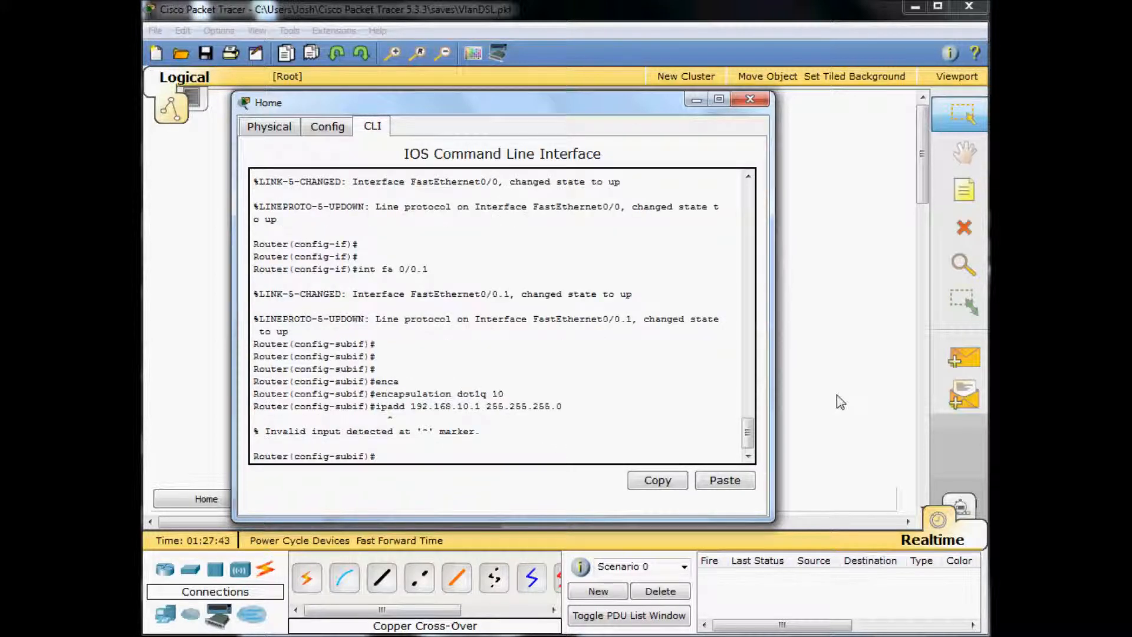
key(Up)
key(Left)
key(Left)
key(Left)
key(Left)
key(Left)
key(Left)
key(Left)
key(Left)
key(Left)
key(Left)
key(Left)
key(Left)
key(Left)
key(Left)
key(Left)
key(Left)
key(Left)
key(Left)
key(Left)
key(Left)
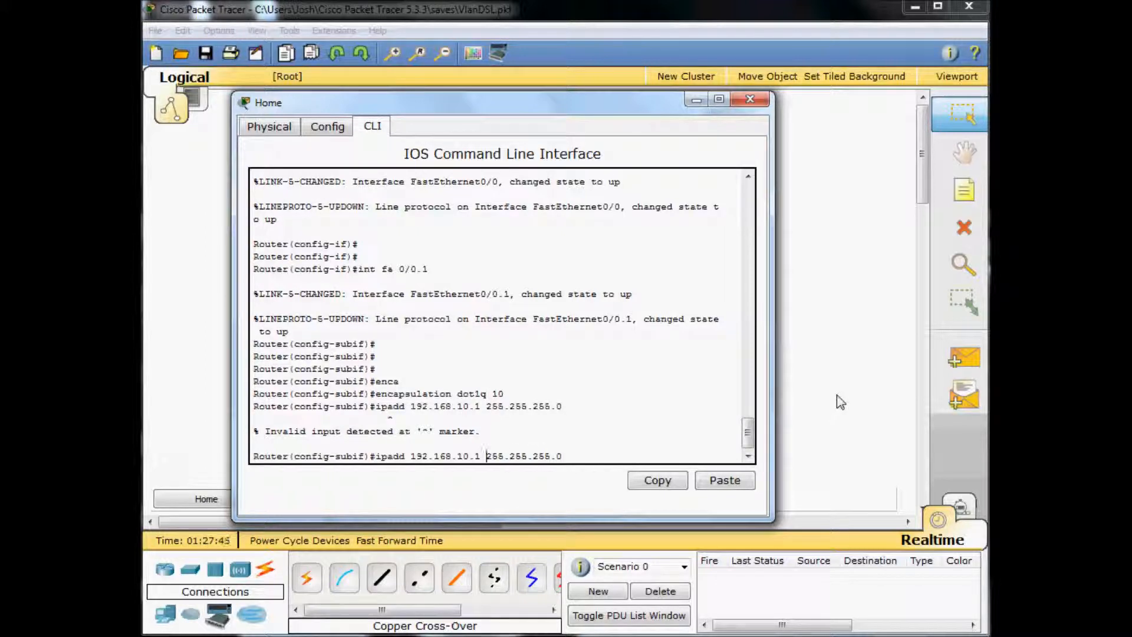
key(Left)
key(Left)
key(Left)
key(Return)
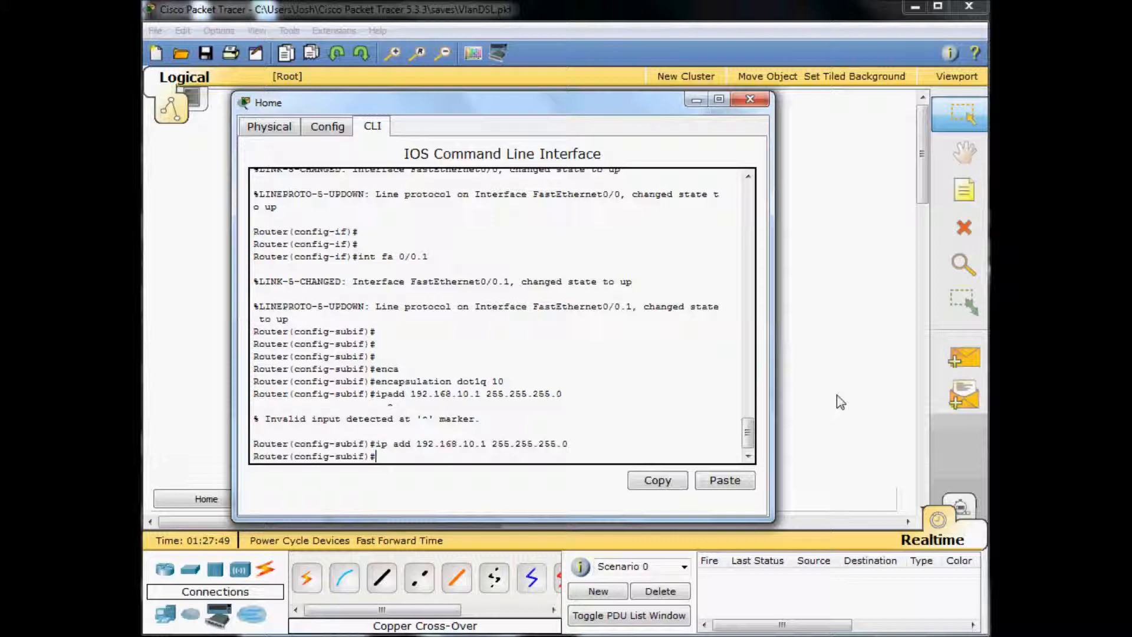
Set the subinterface's IP helper address to 192.168.30.254 and mark it as NAT inside
text(ip help)
key(Tab)
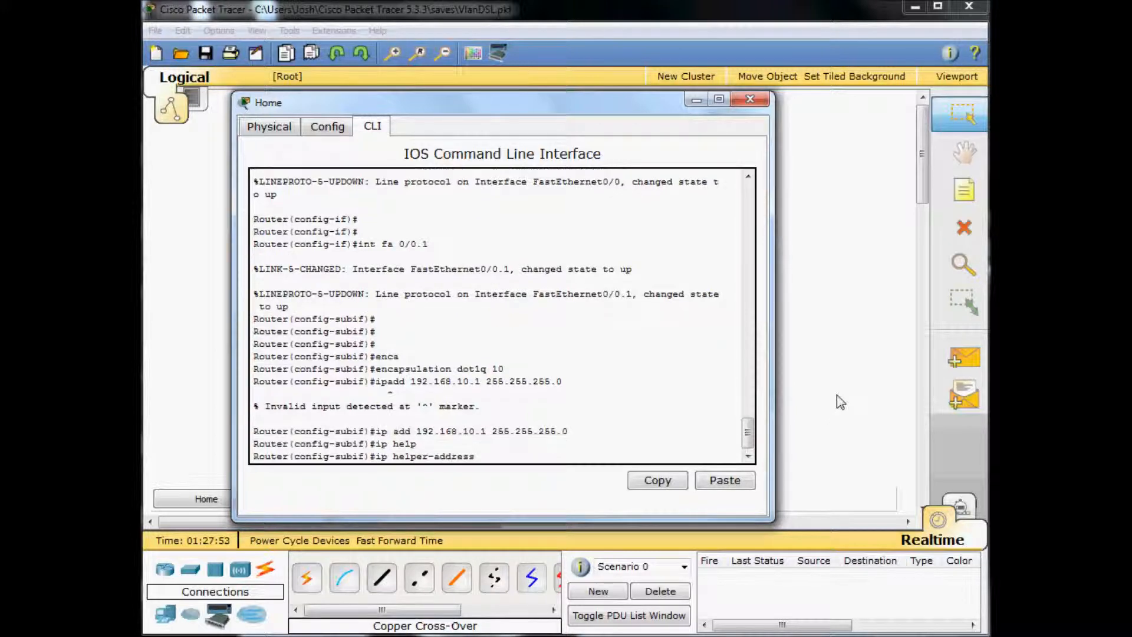
text(192.168.30.254)
key(Return)
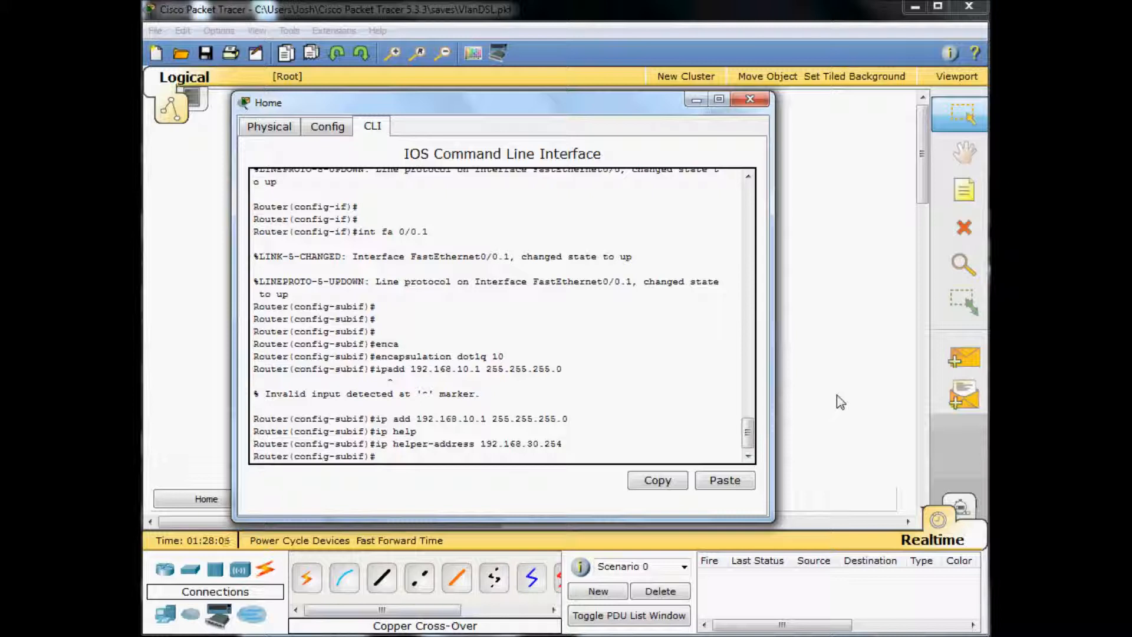
text(ip nat inside)
key(Return)
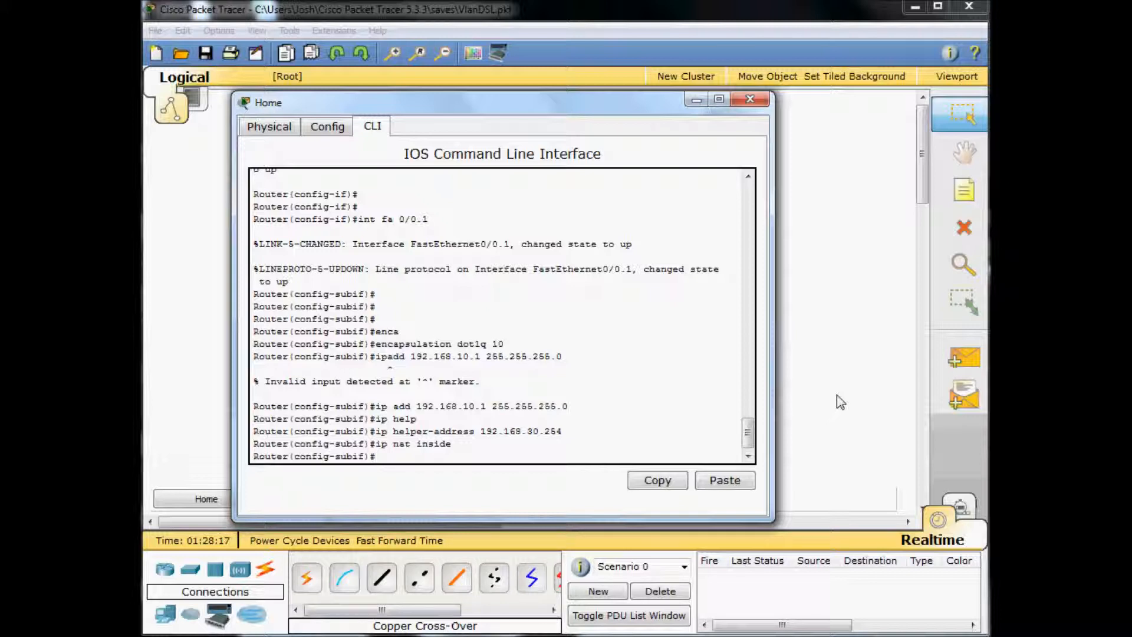
Give the subinterface the description "Connection to Vlan 10"
text(desc)
key(Tab)
text(Connection )
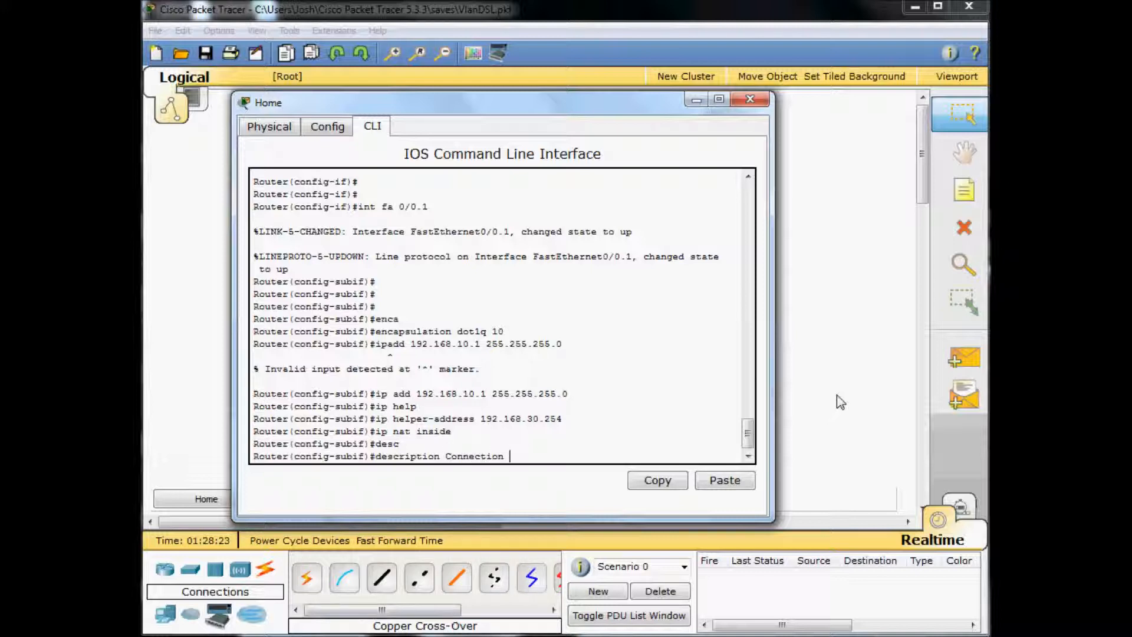
text(to Vlan 10)
key(Return)
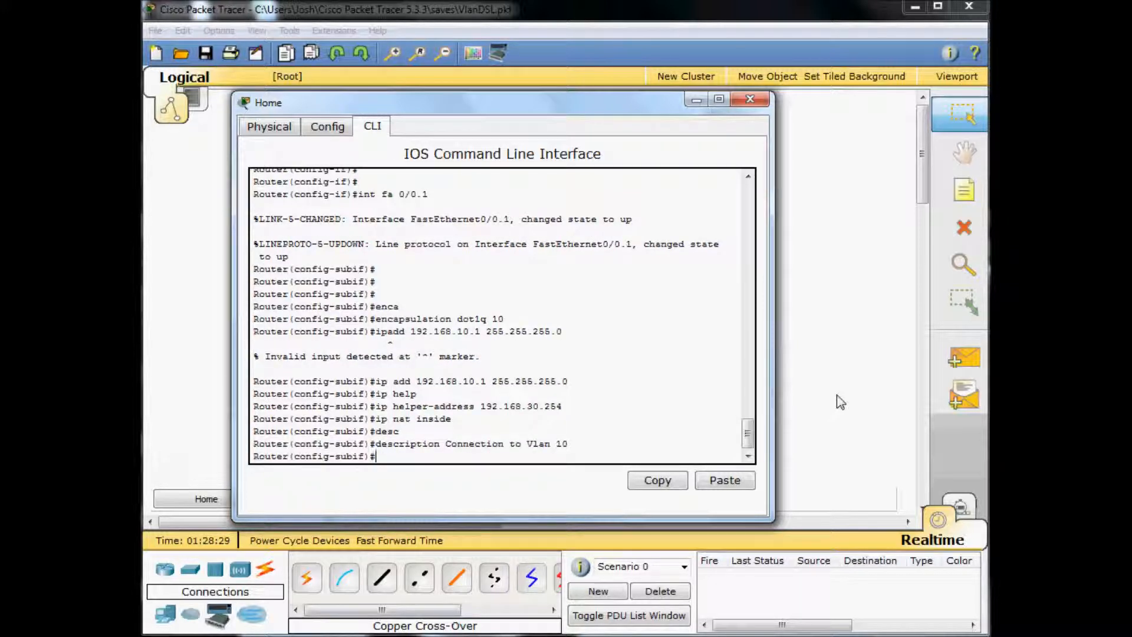
Paste the configuration for subinterfaces FastEthernet 0/0.2 (dot1q 20, 192.168.20.1, helper 192.168.30.254) and 0/0.3 (dot1q 30, 192.168.30.1), both /24 and NAT inside, with descriptions
key(Return)
key(Return)
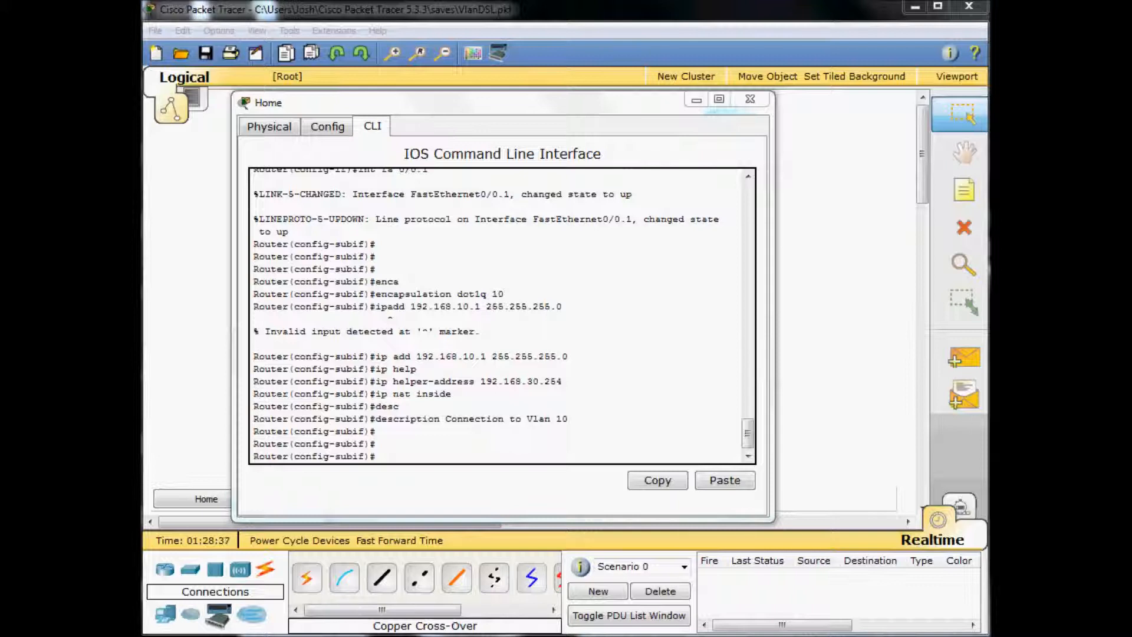
right_click(505, 420)
click(528, 443)
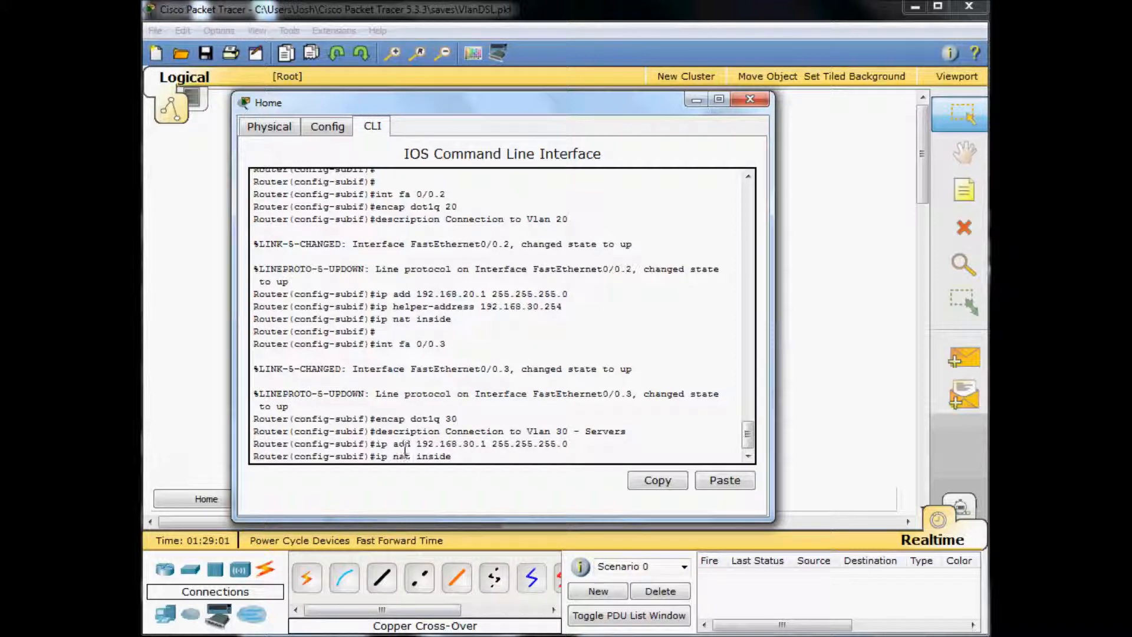
click(453, 456)
key(Return)
key(Return)
key(Return)
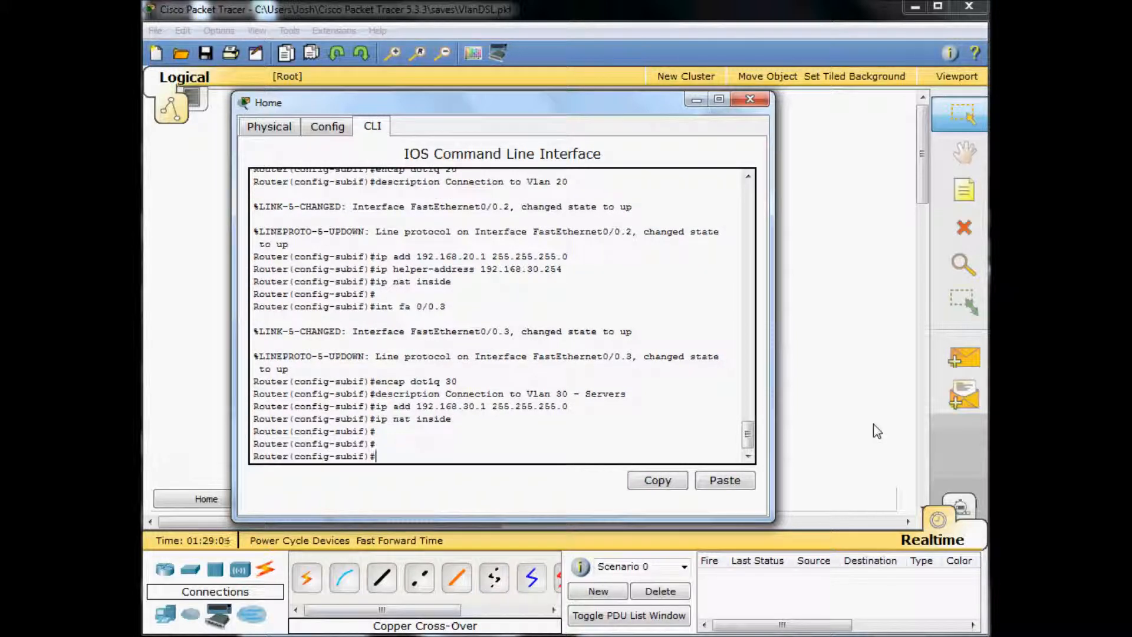
Create subinterface FastEthernet 0/0.4 and set its encapsulation to dot1Q 40
text(int fa 0/0.4)
key(Return)
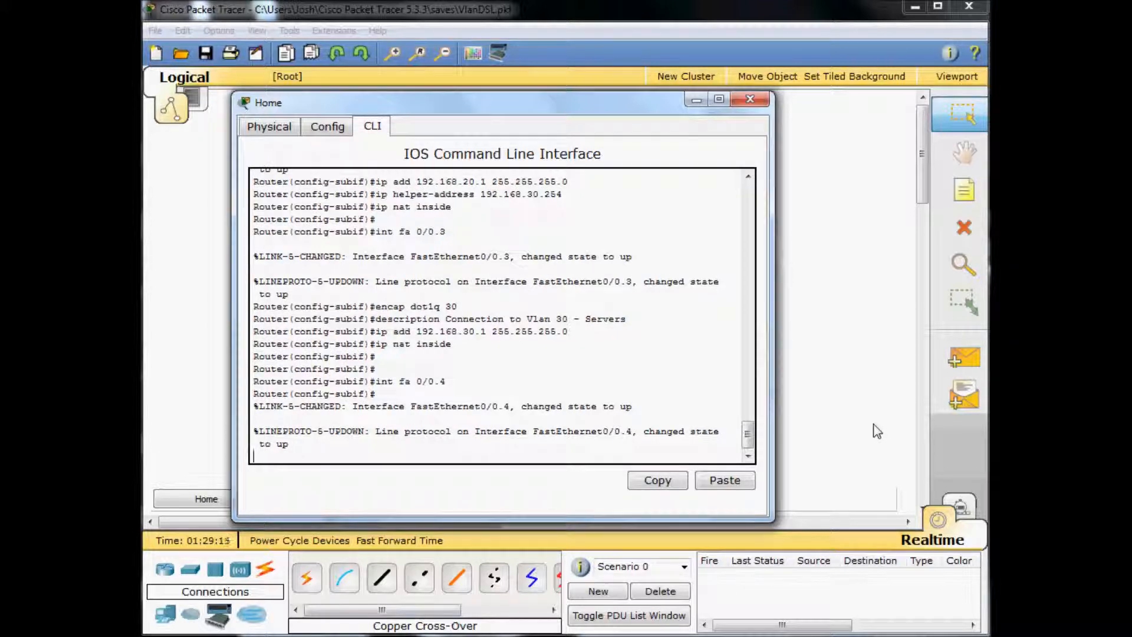
key(Return)
key(Return)
text(enc)
key(Tab)
text(dot)
key(Tab)
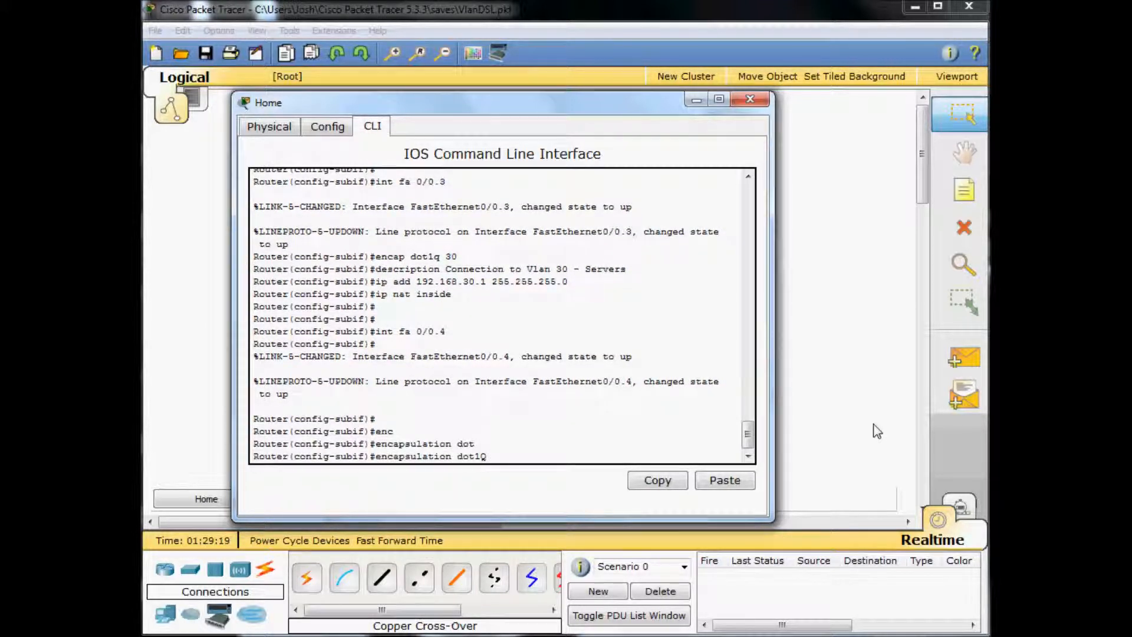
text(40)
key(Return)
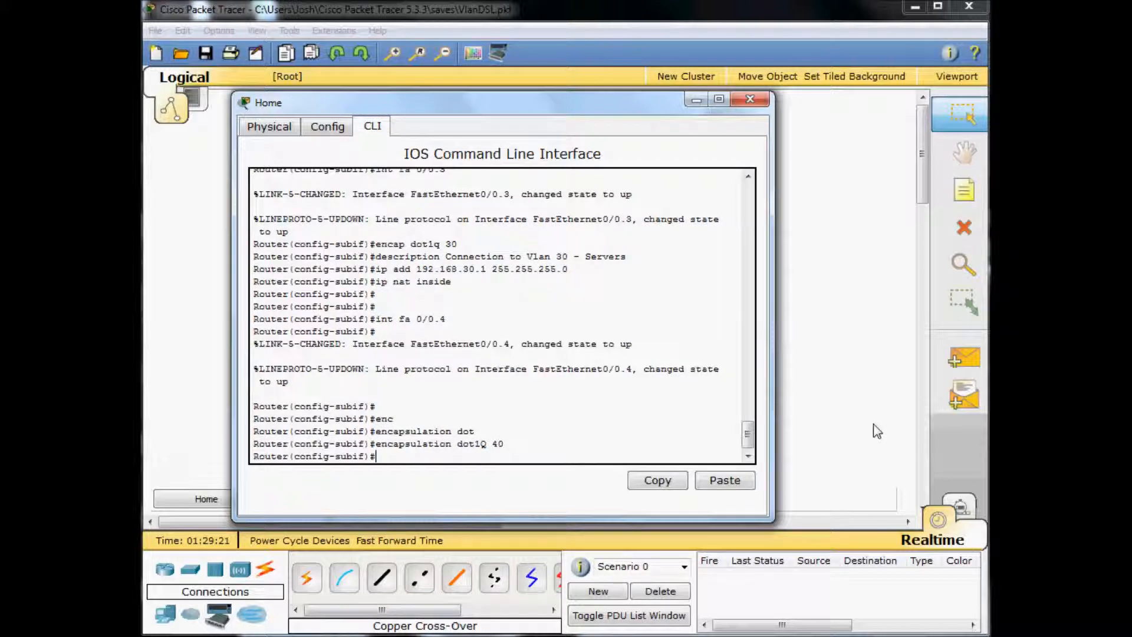
Have subinterface FastEthernet 0/0.4 obtain its IP address by DHCP and mark it as NAT outside
text(ip add dhcp)
key(Return)
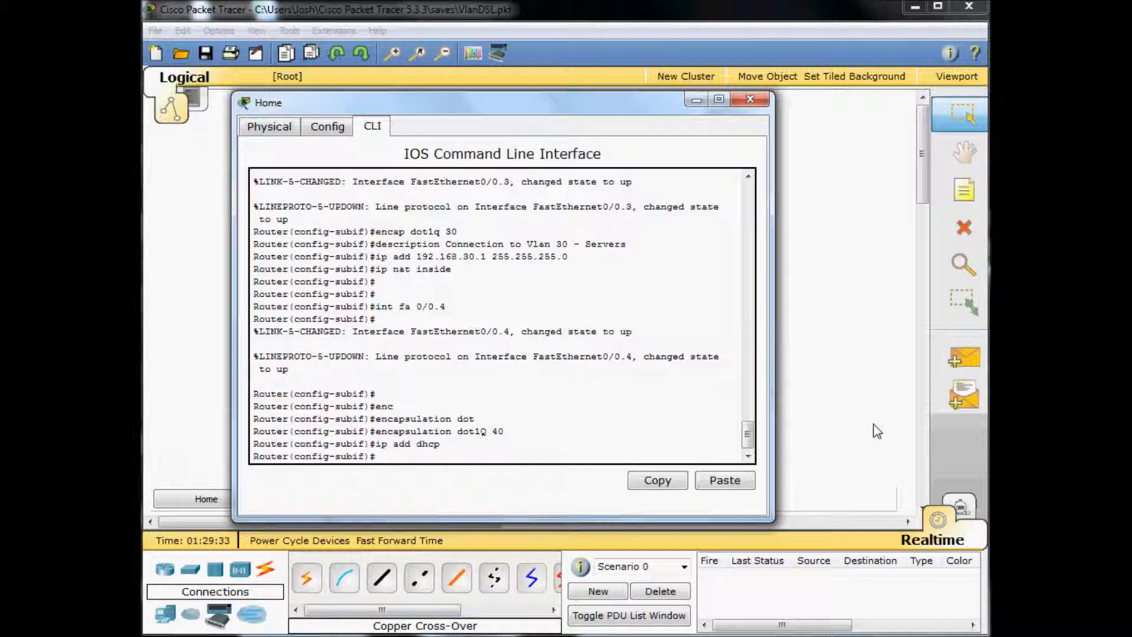
text(ip nat outside)
key(Return)
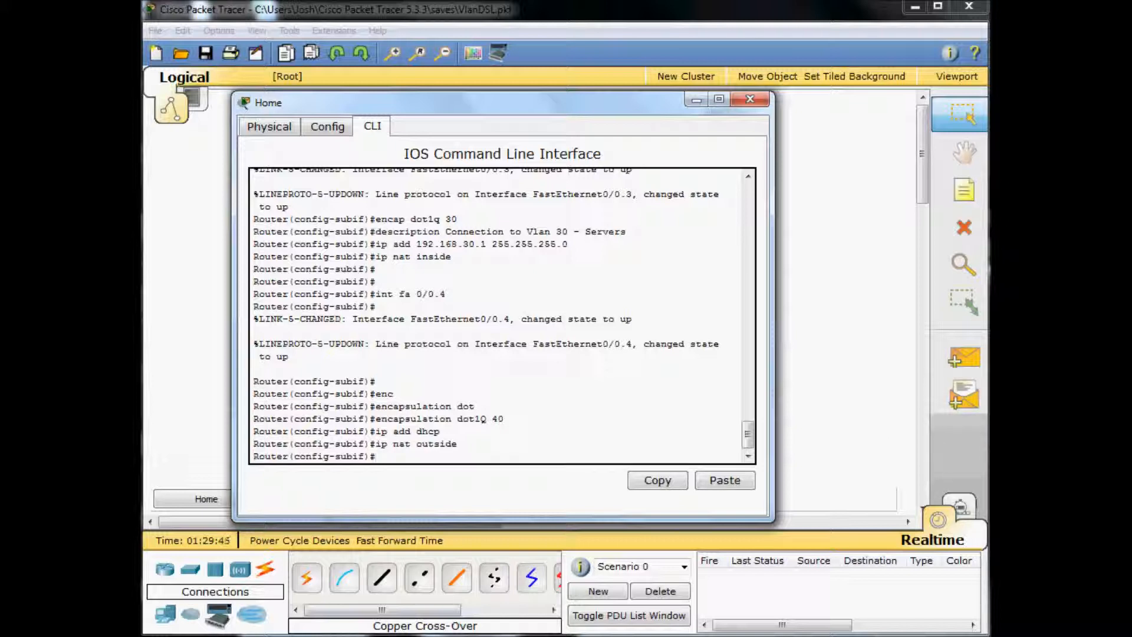
Give the subinterface the description "Connection to Vlan 40 - DSL Modem" and return to global configuration mode
text(description Connection t)
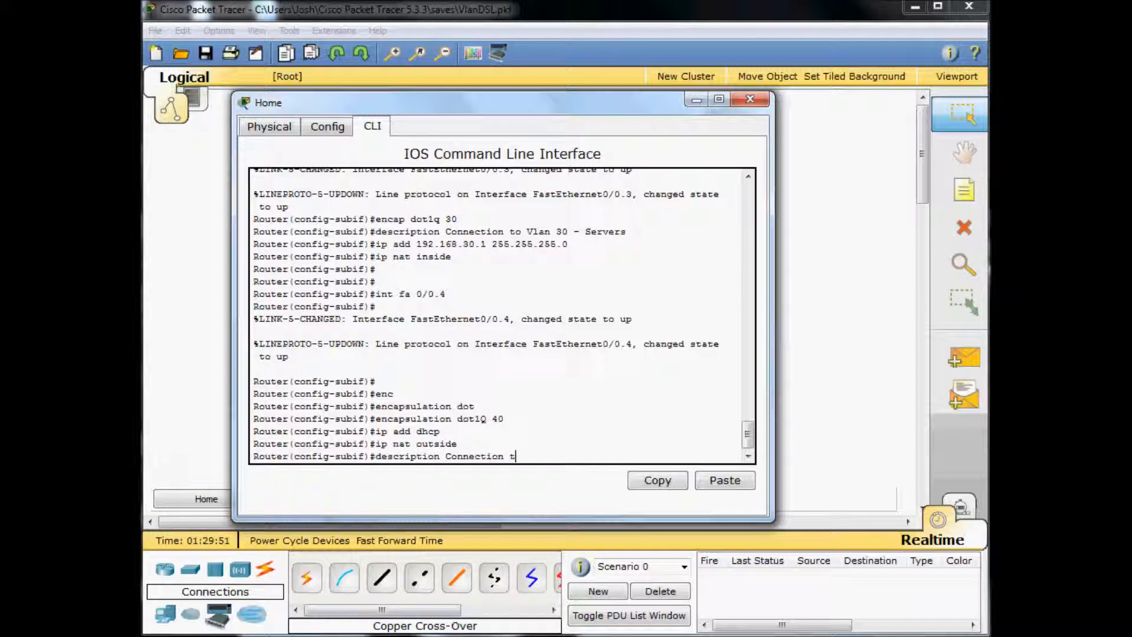
text(o Vlan 40 - DSL Modem)
key(Return)
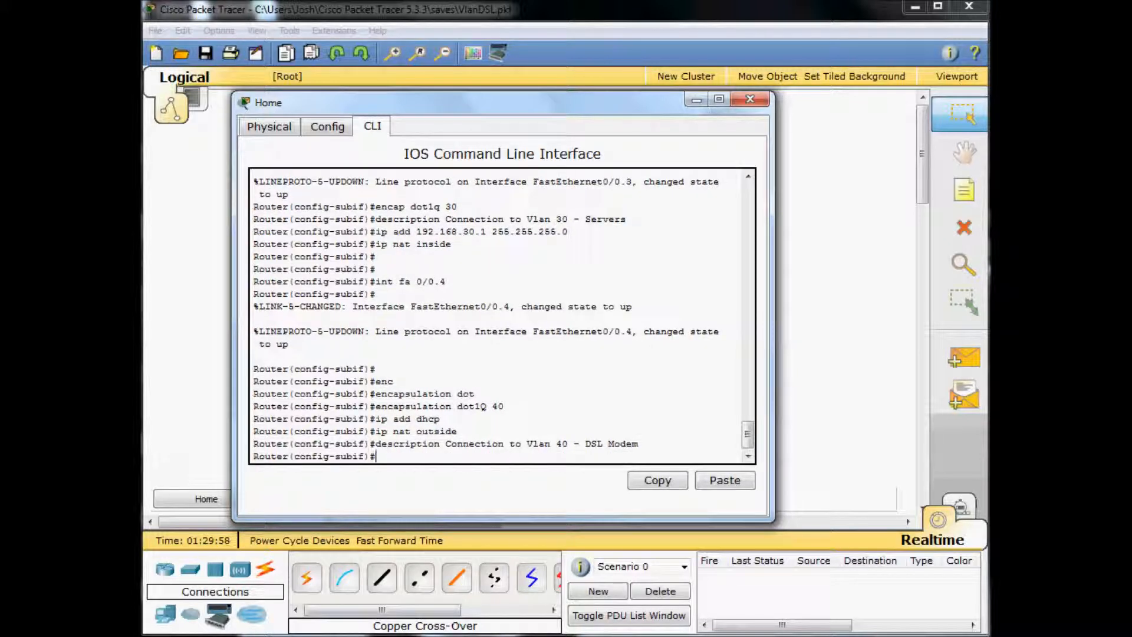
text(e)
drag(441, 419, 387, 428)
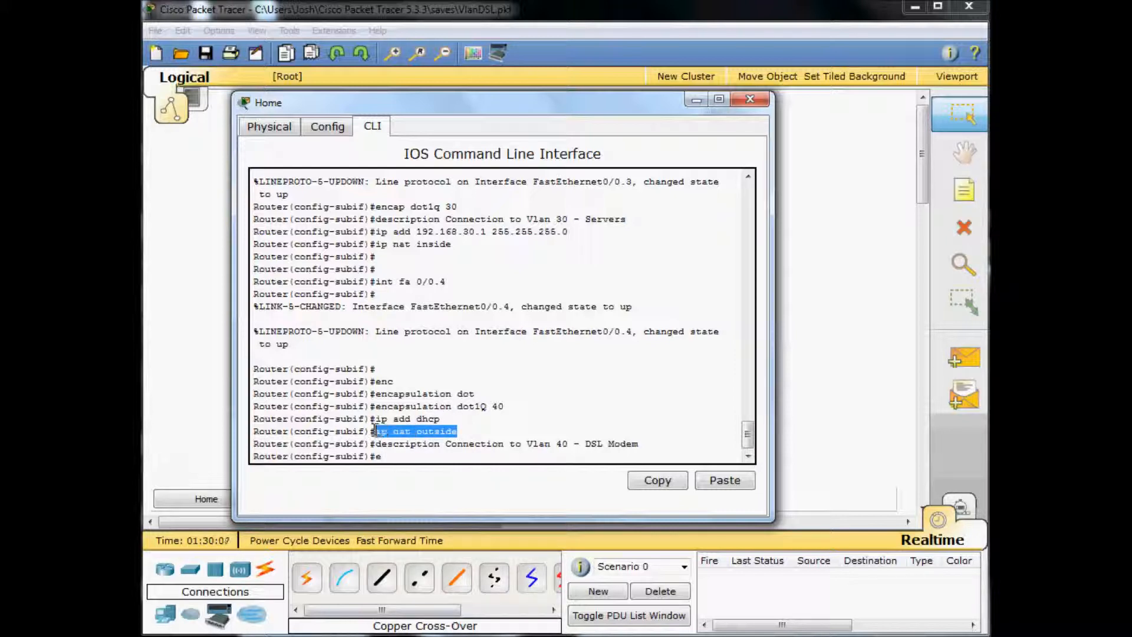
click(445, 455)
key(BackSpace)
text(exit)
key(Return)
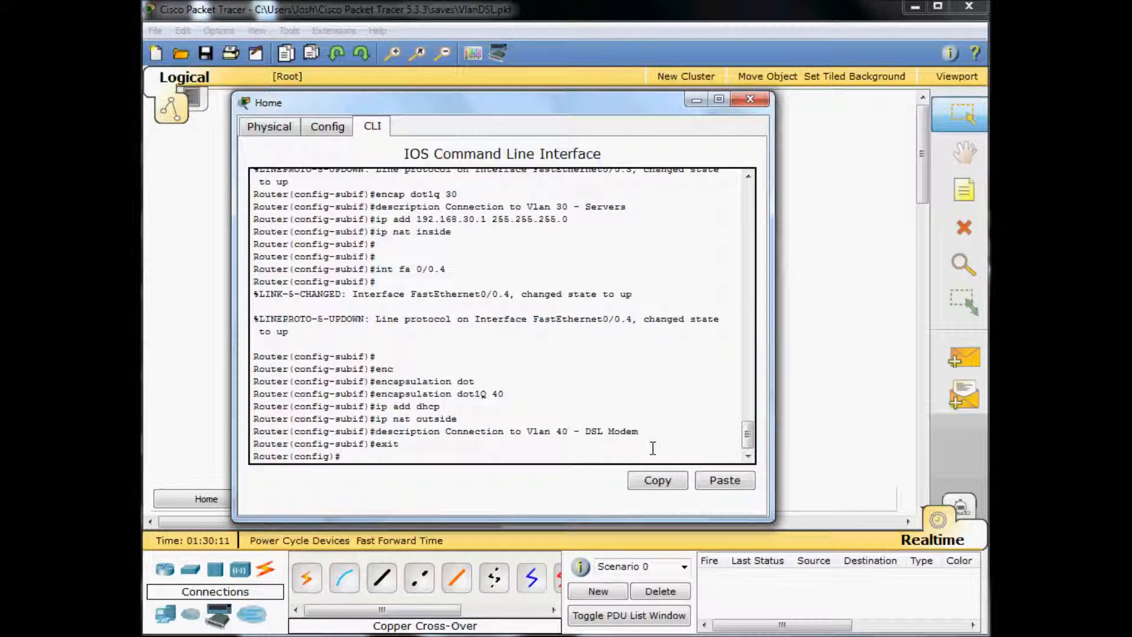
key(Return)
key(Return)
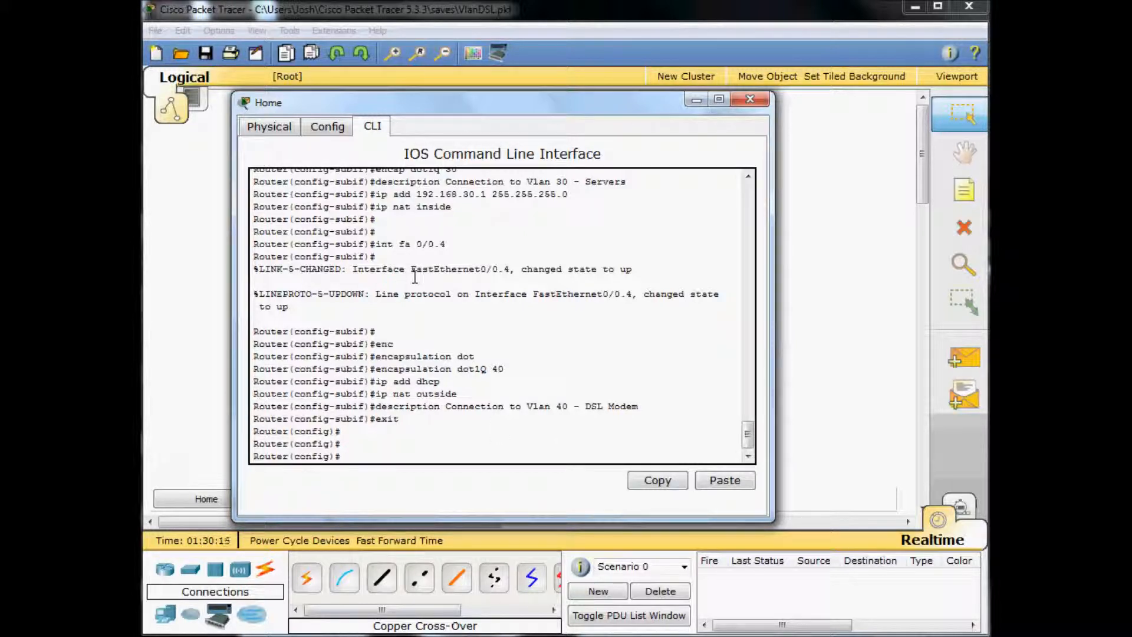
Paste access-list 1 entries permitting networks 192.168.10.0 and 192.168.20.0 with wildcard mask 0.0.0.255
scroll(464, 222, up, 5)
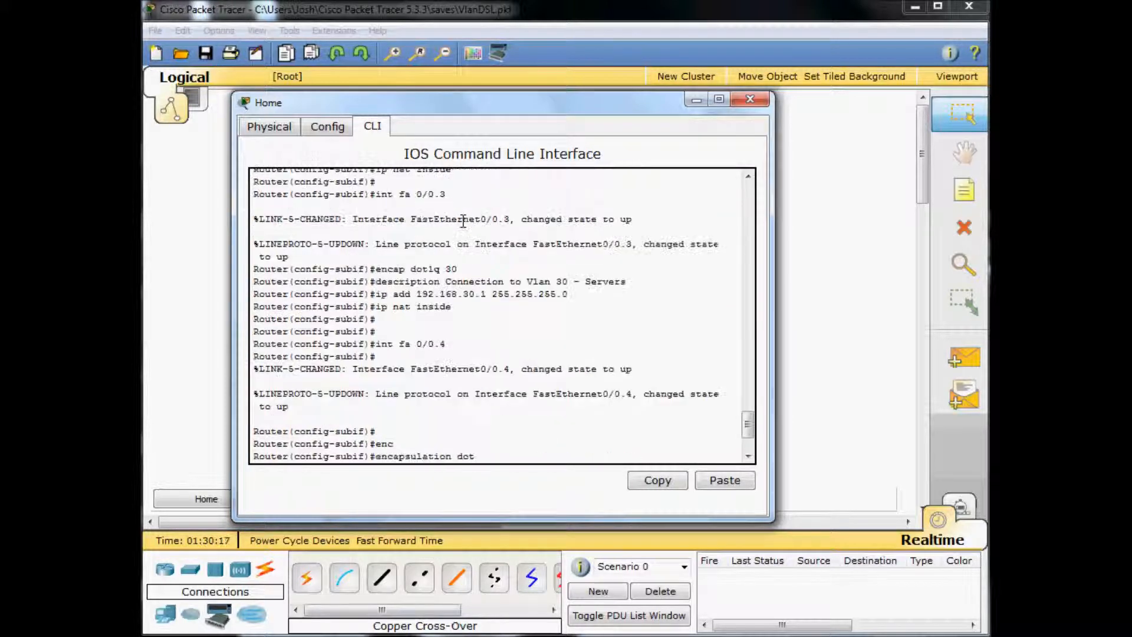
double_click(469, 244)
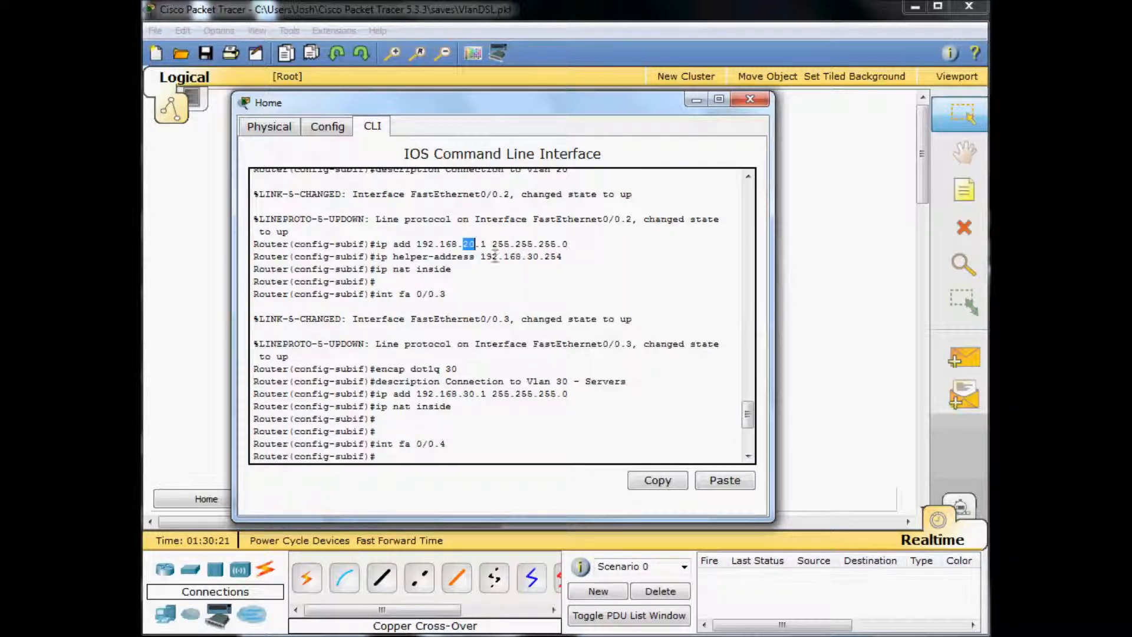
scroll(433, 313, down, 4)
scroll(427, 326, down, 2)
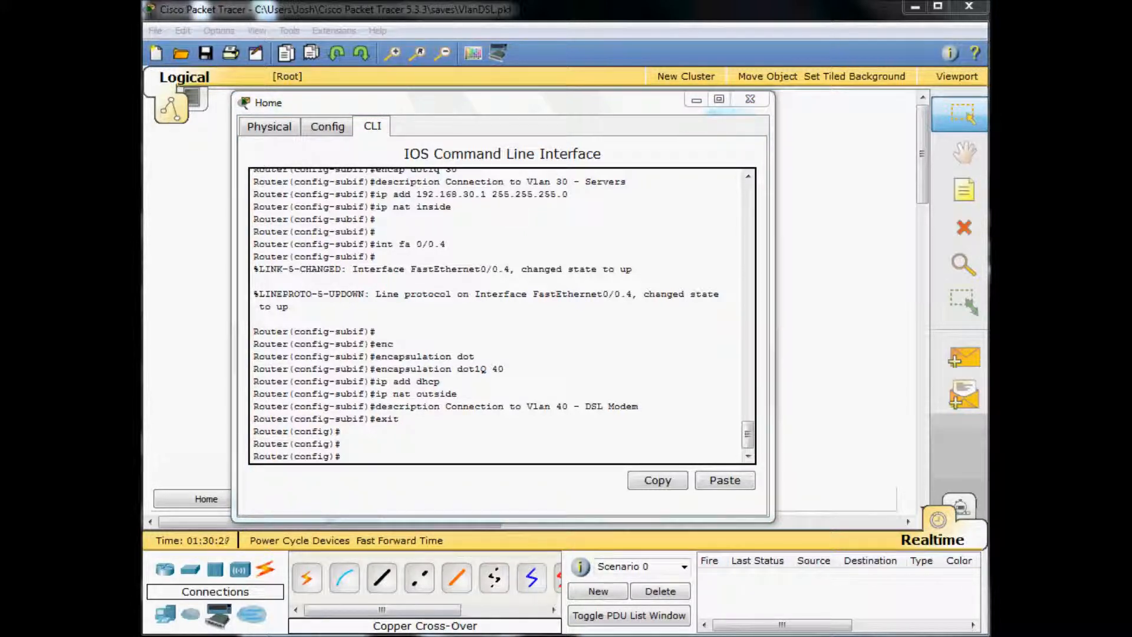
right_click(513, 402)
click(553, 437)
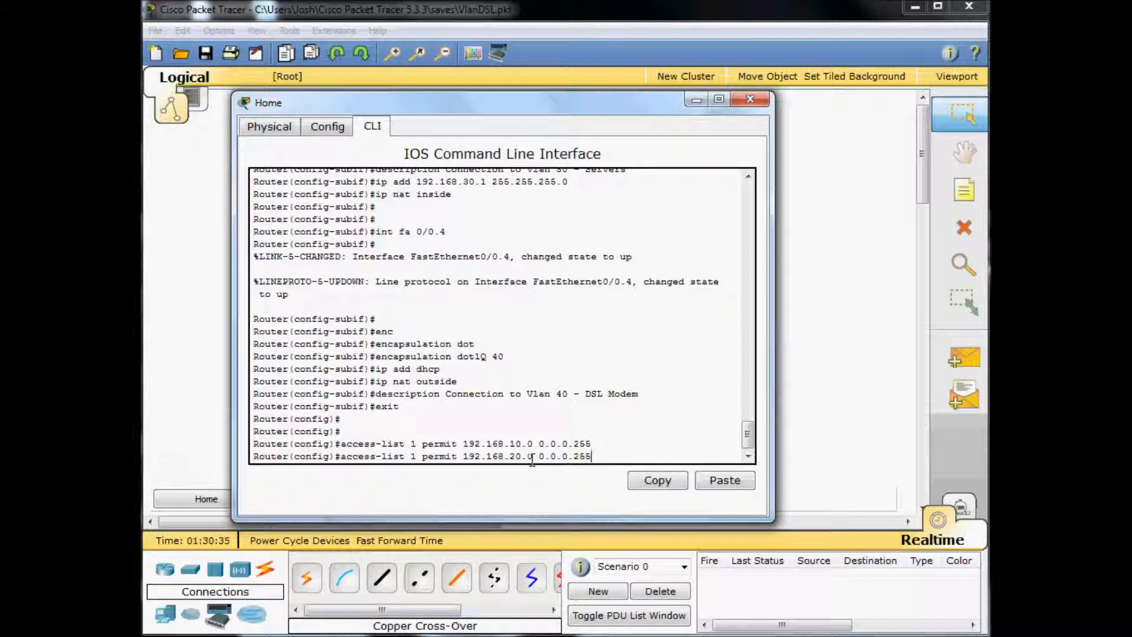
drag(538, 444, 600, 448)
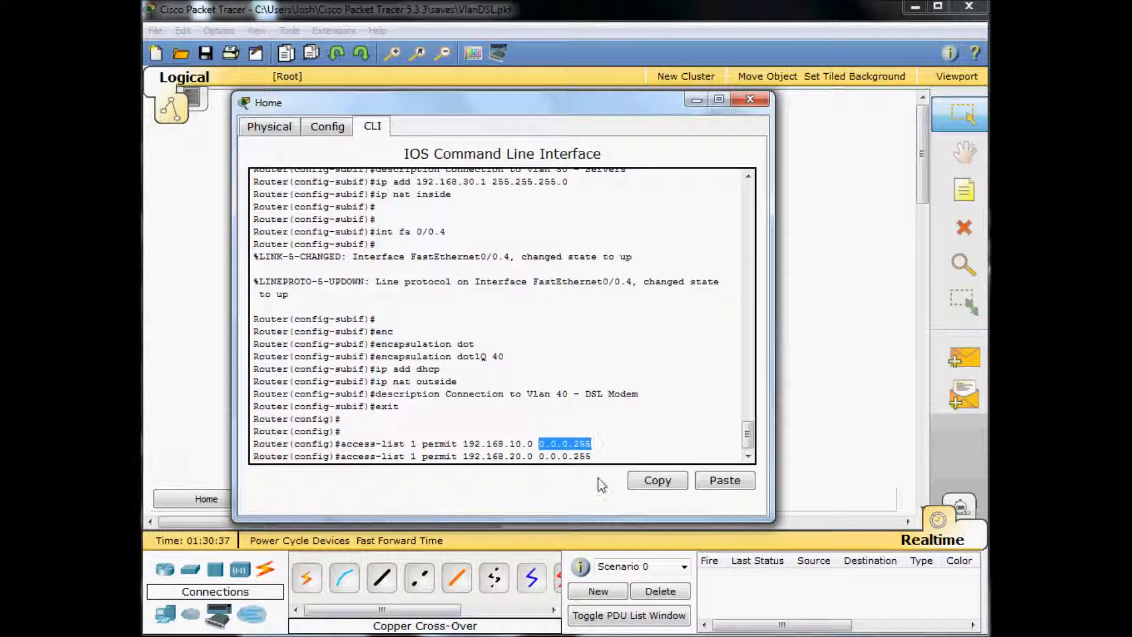
click(609, 457)
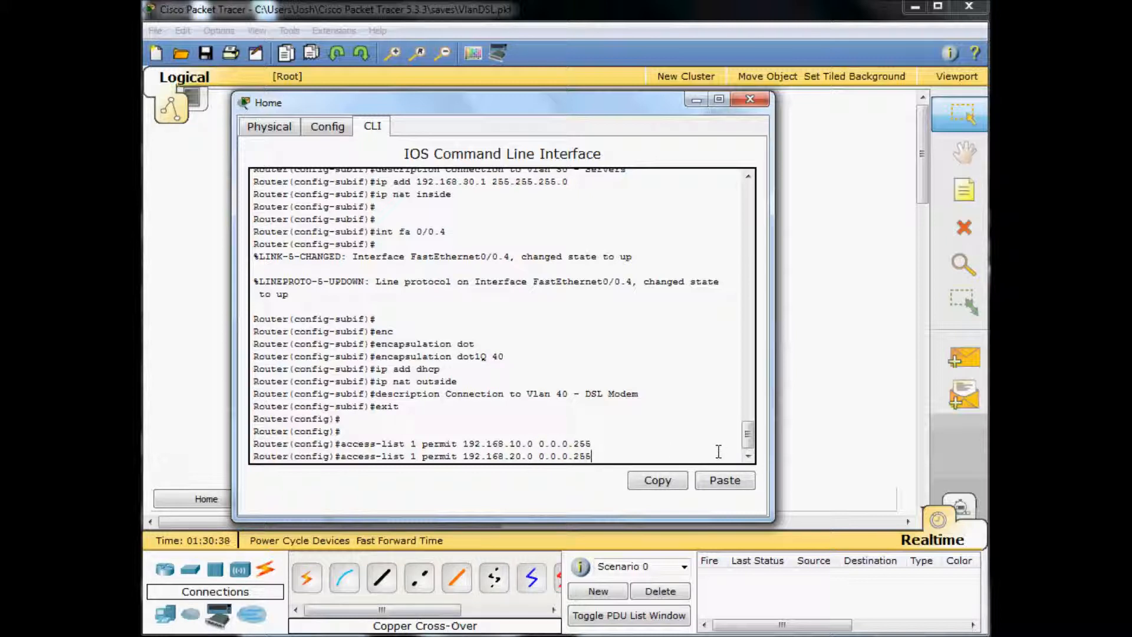
key(Return)
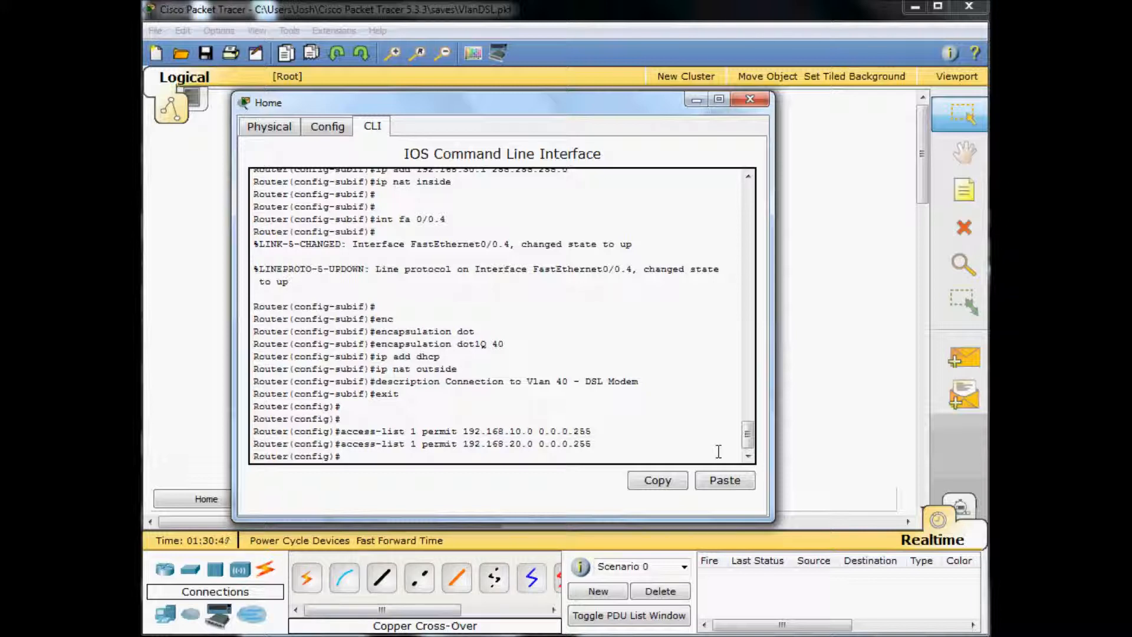
key(Return)
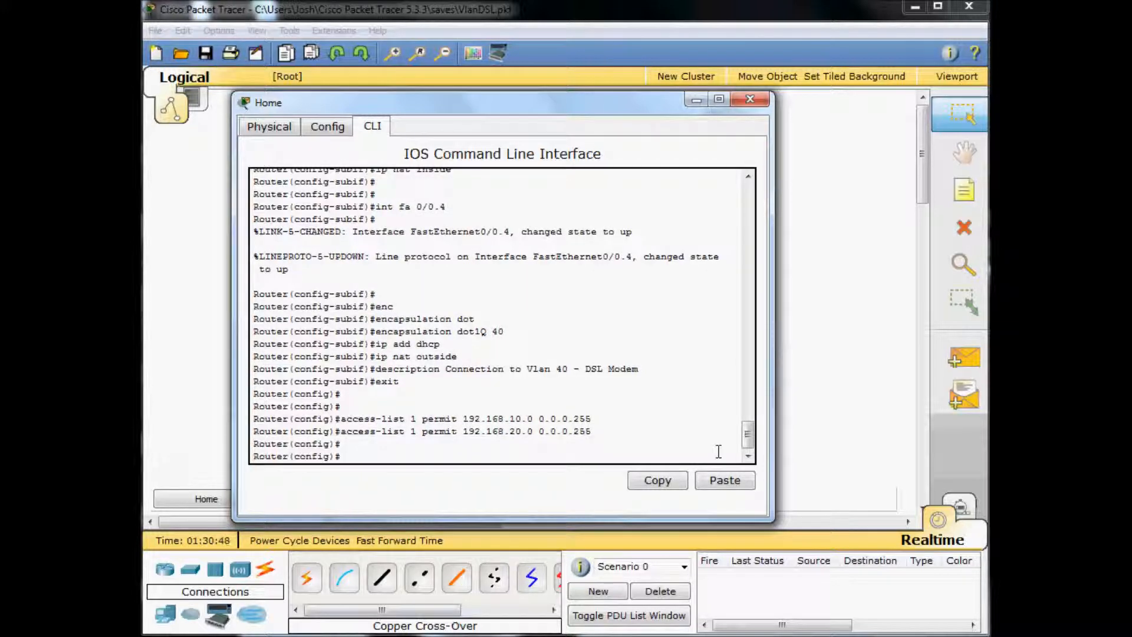
Configure NAT overload for inside source list 1 on interface fa 0/0.4, consulting the command help for each option
text(ip nat inside ?)
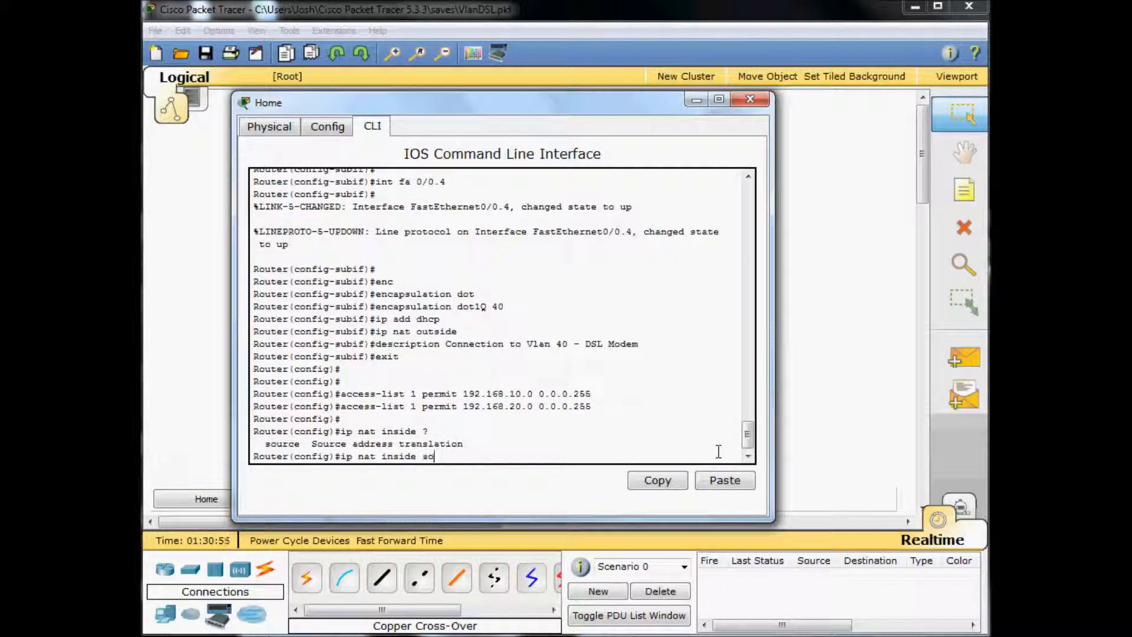
text(source ?list)
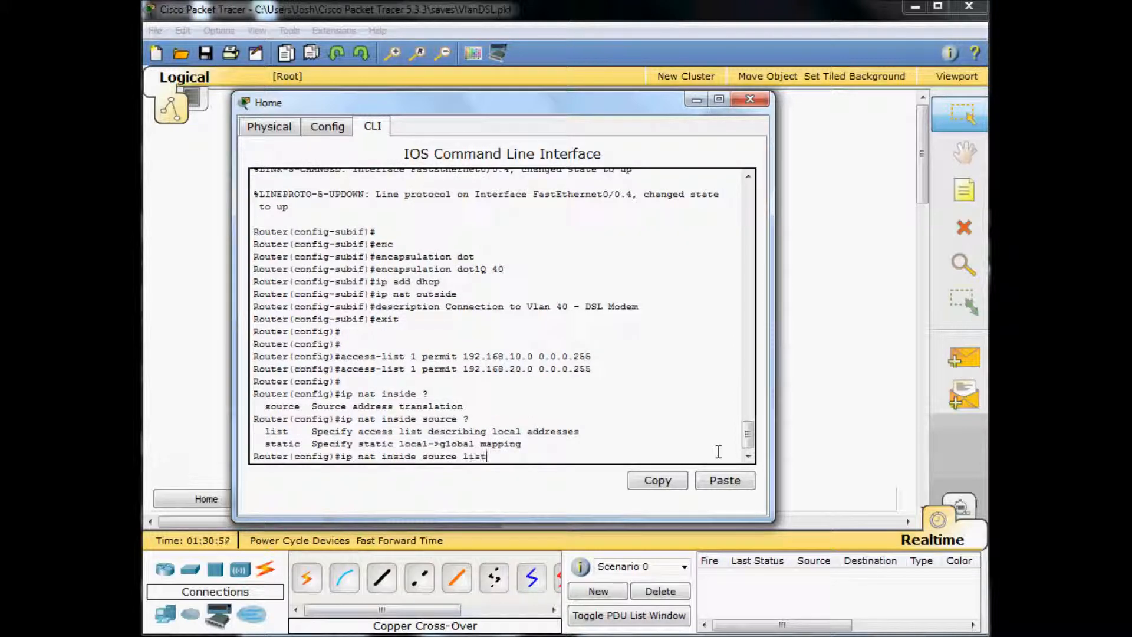
text( ?)
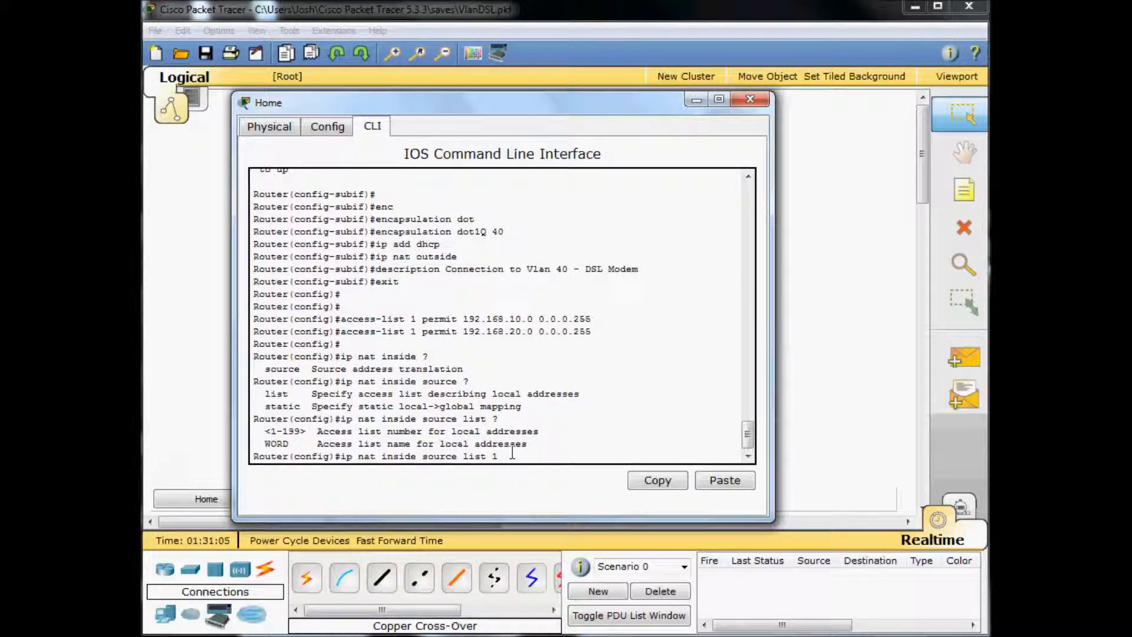
text(?int)
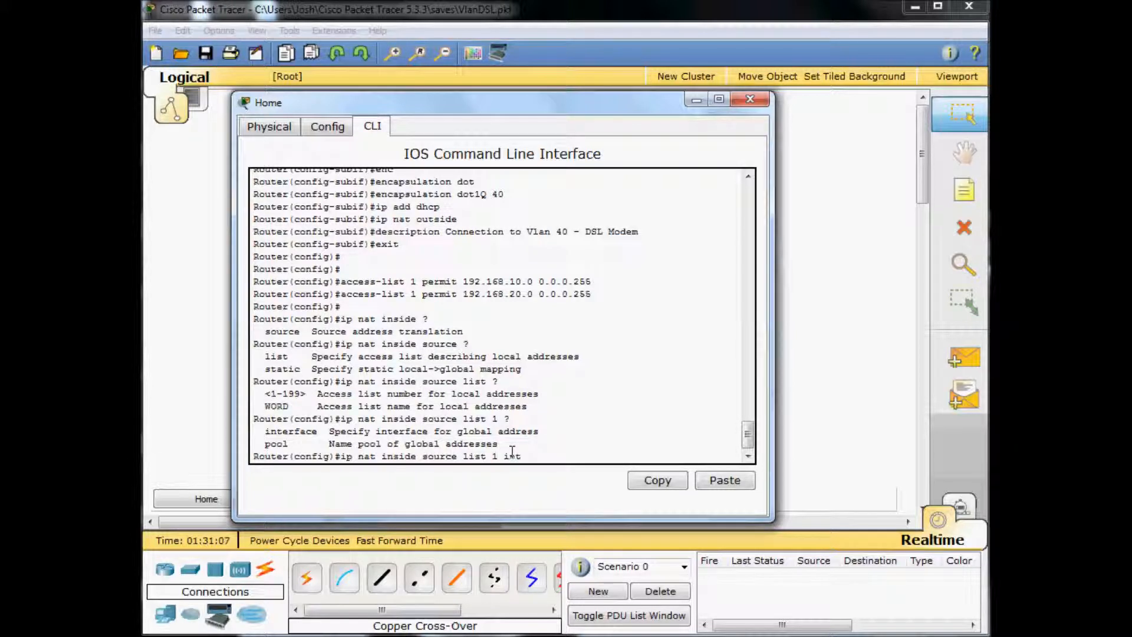
key(Tab)
text(?)
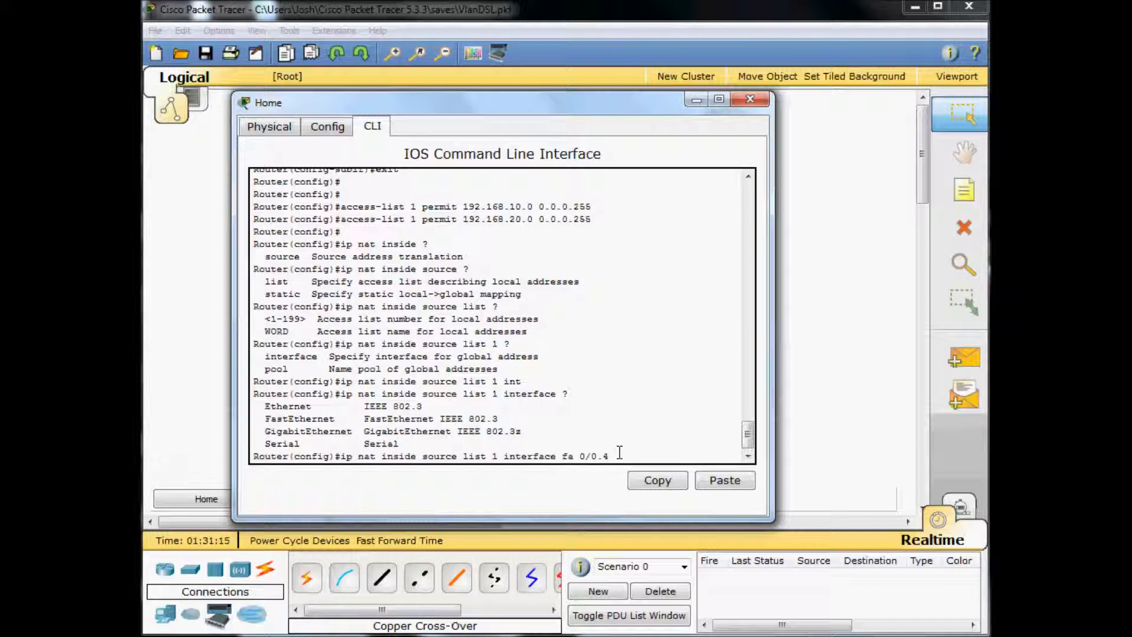
key(BackSpace)
key(BackSpace)
text(.)
click(642, 452)
text(?overload)
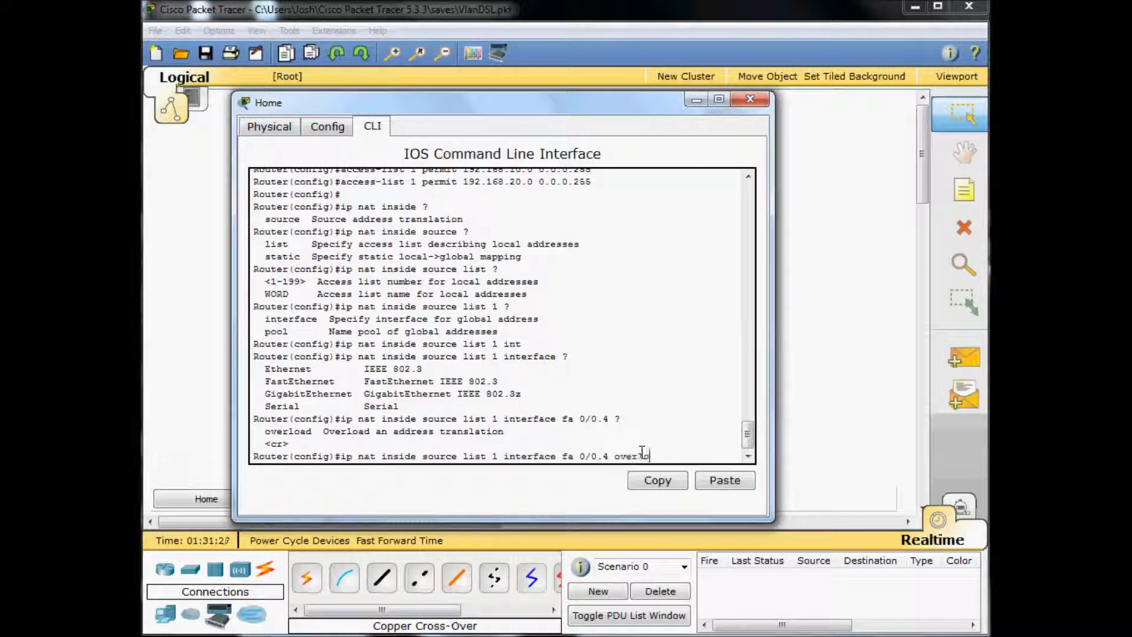
key(Return)
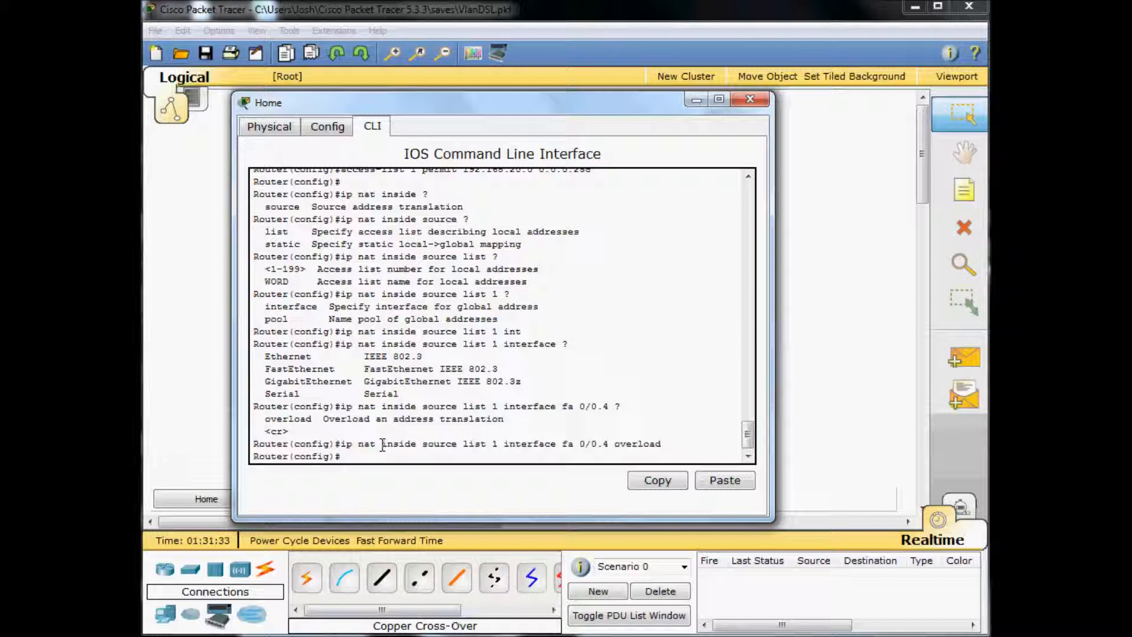
drag(424, 443, 499, 447)
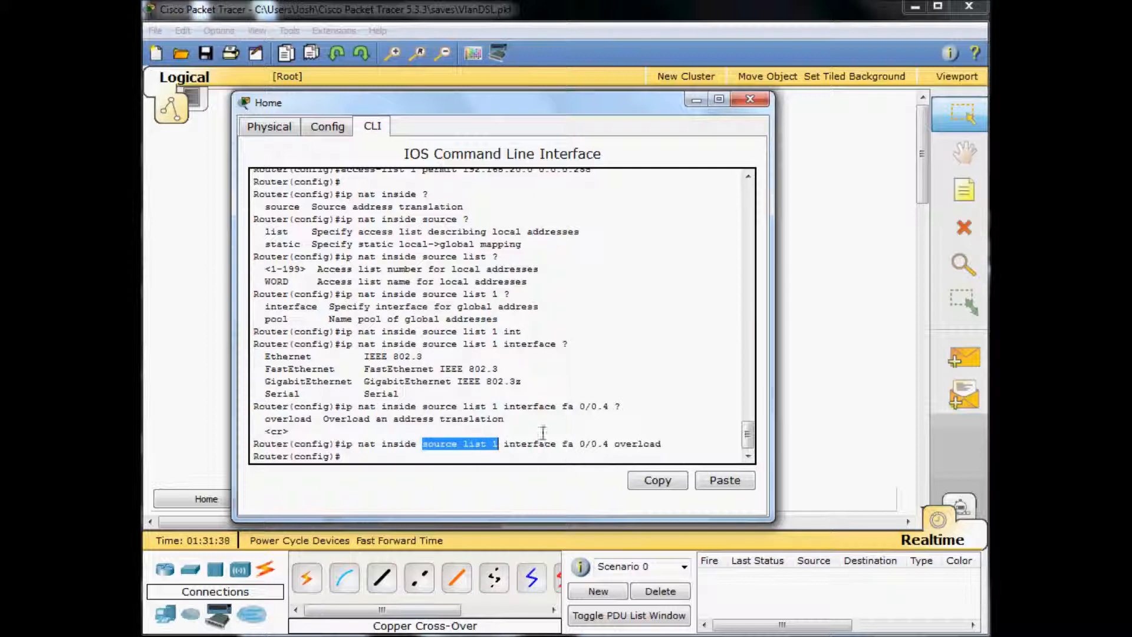
drag(562, 444, 610, 446)
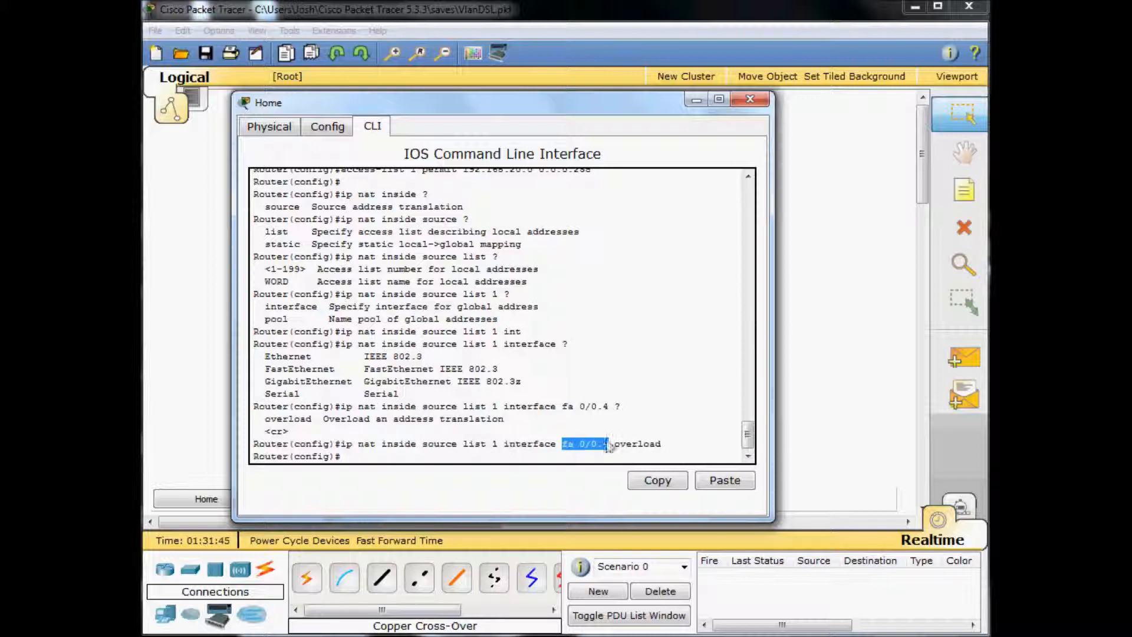
drag(613, 444, 675, 448)
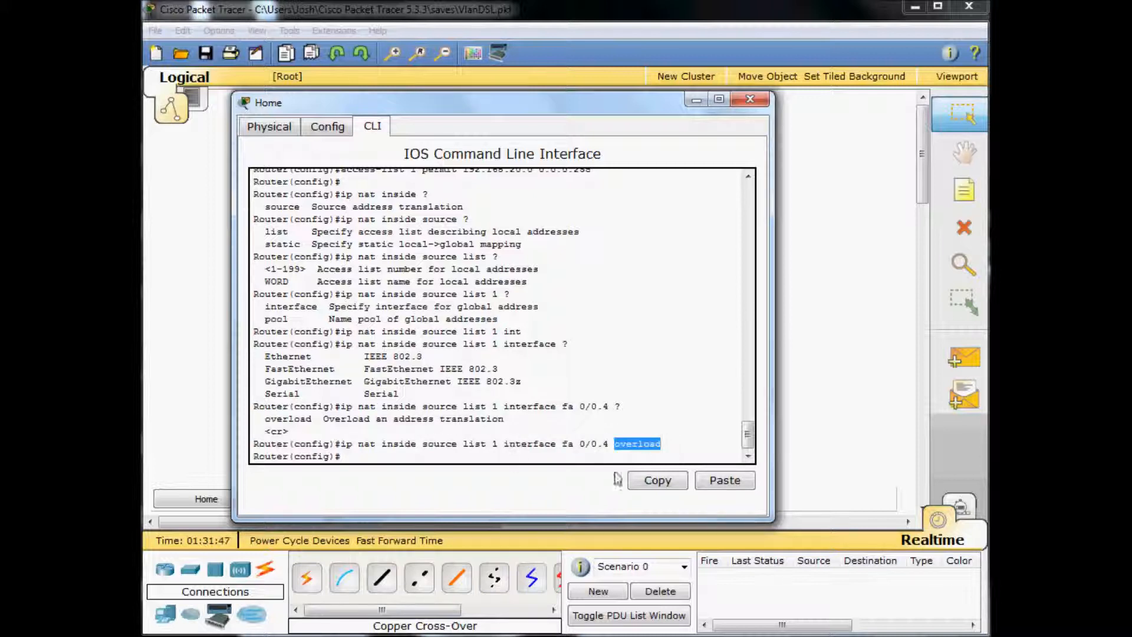
click(504, 455)
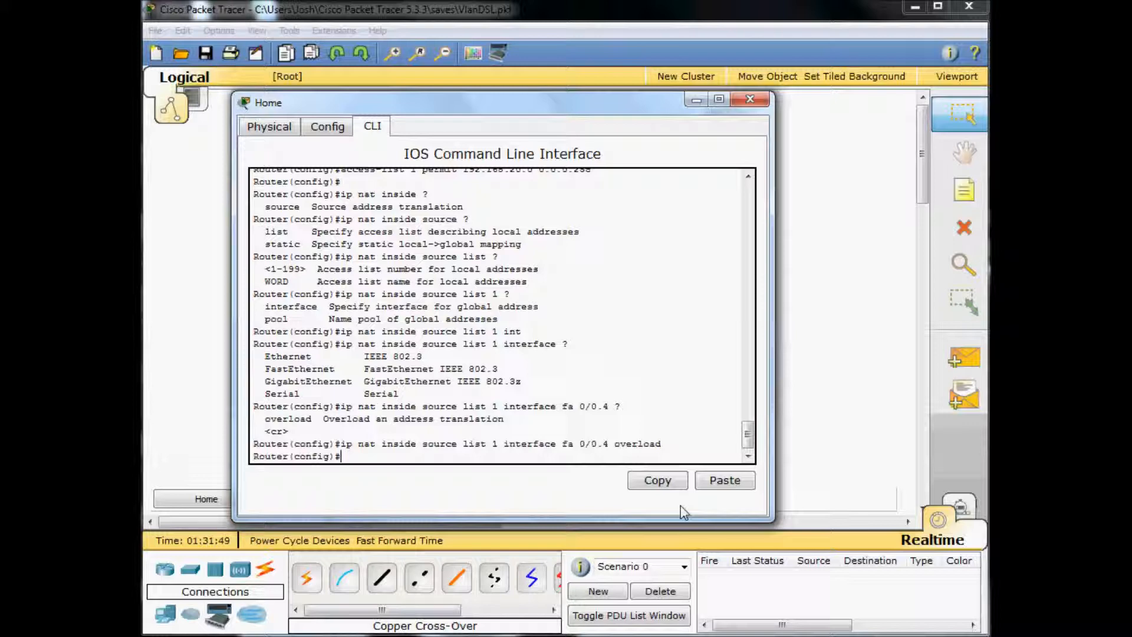
End configuration mode and display the brief IP interface summary to check the address of FastEthernet 0/0.4
text(end)
key(Return)
text(sh )
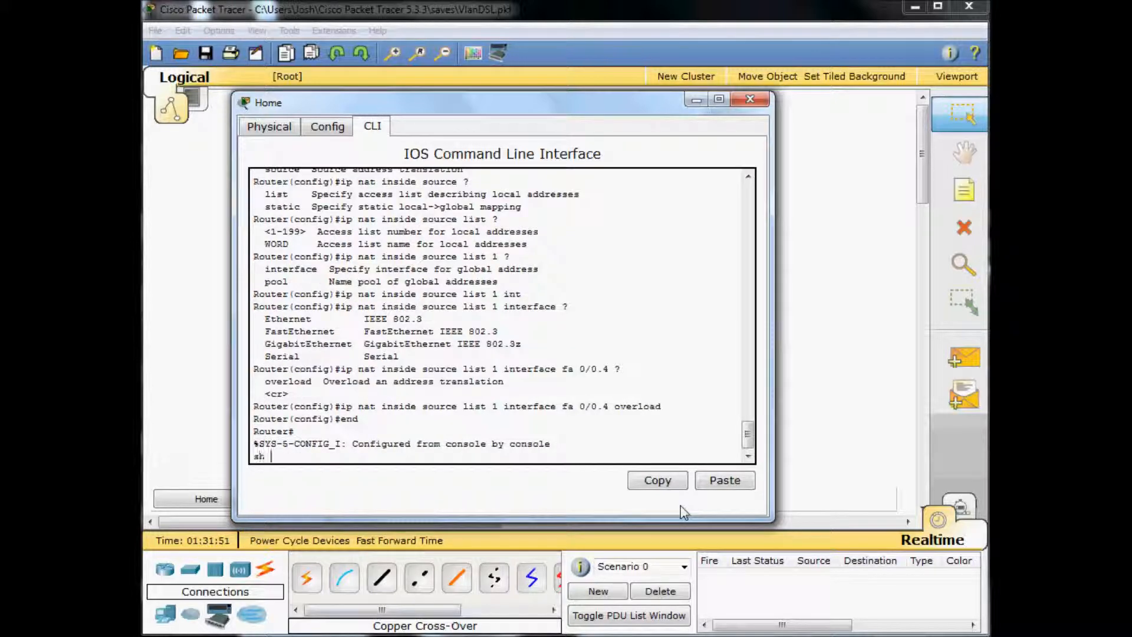
text(ip int brief)
key(Return)
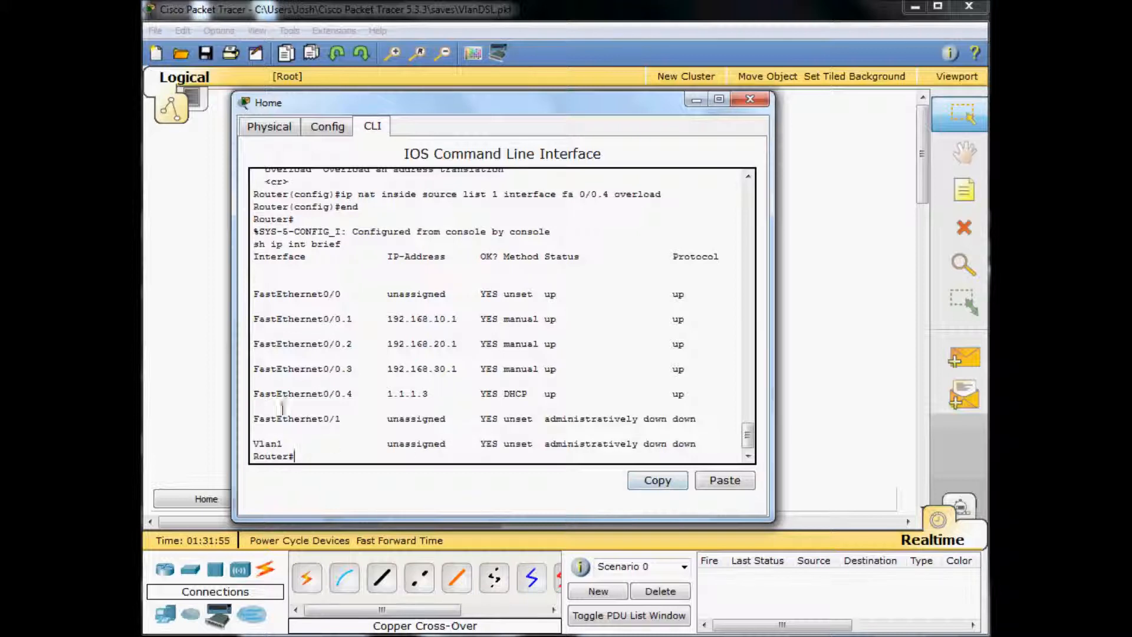
drag(253, 394, 428, 394)
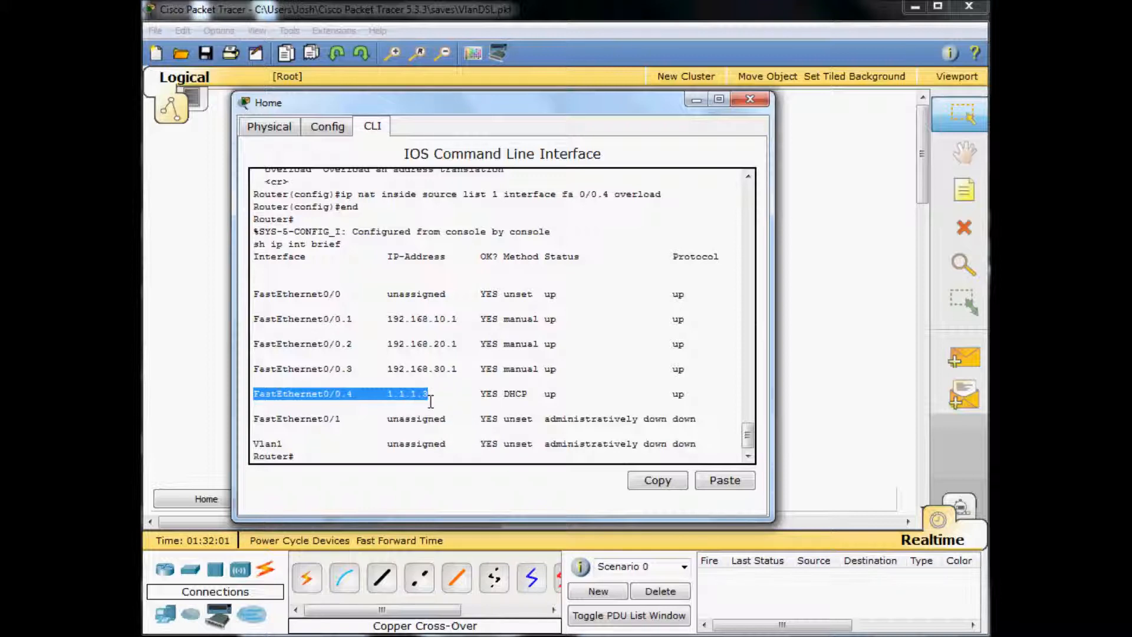
Check the address method of FastEthernet 0/0.4 and display the Home router's NAT translations
drag(506, 394, 528, 394)
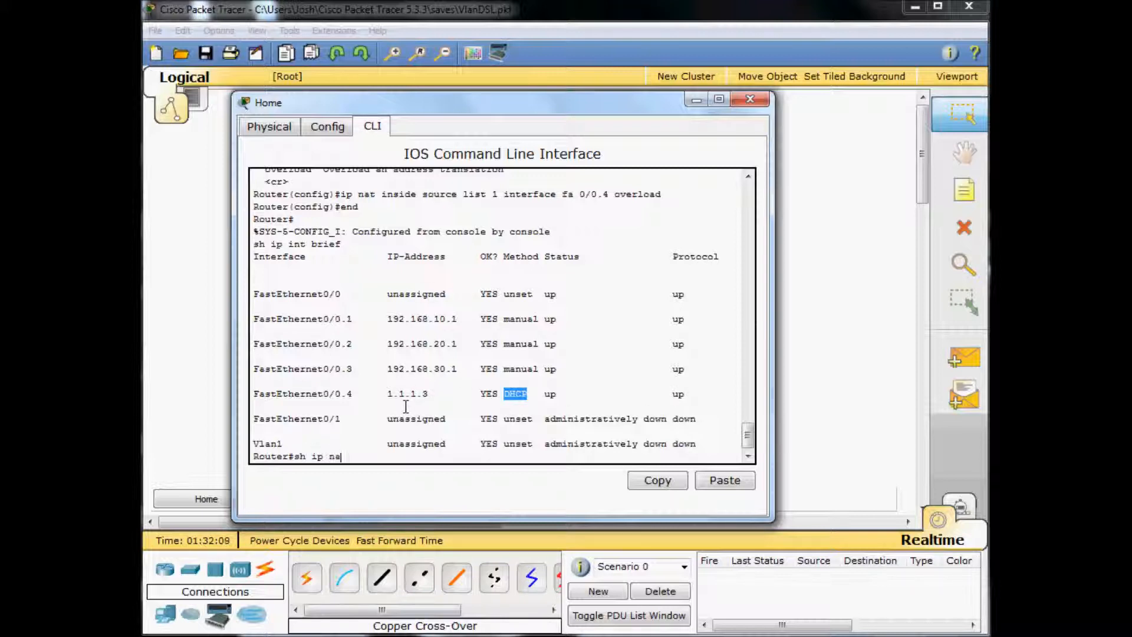
text(rans)
key(Return)
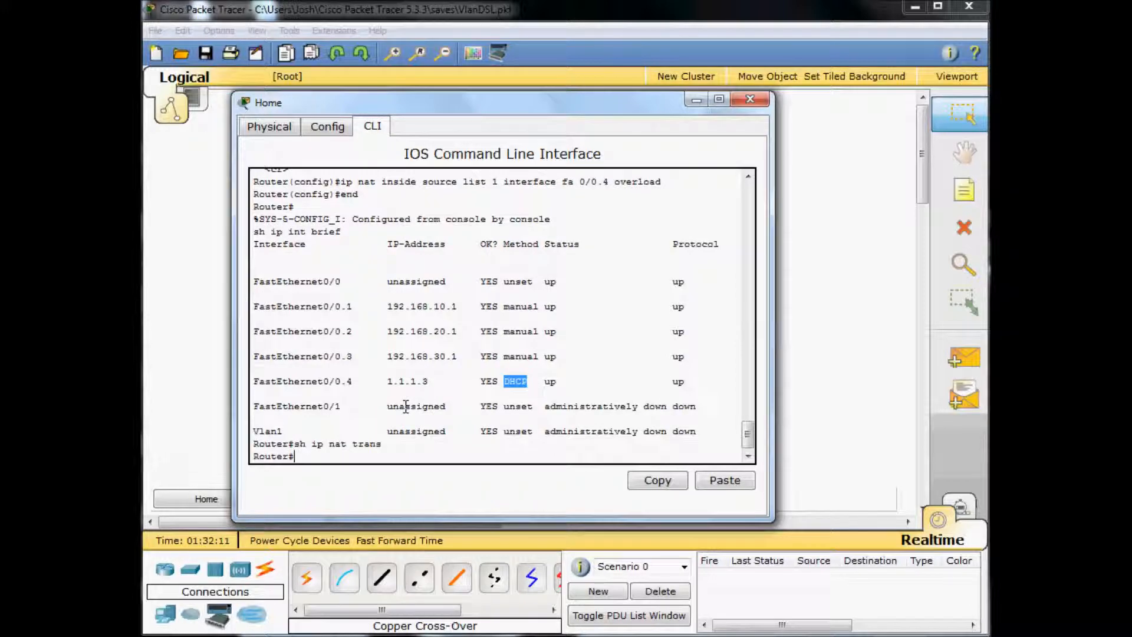
click(750, 99)
Run ipconfig in PC0's command prompt and check the PC's IP address
click(342, 358)
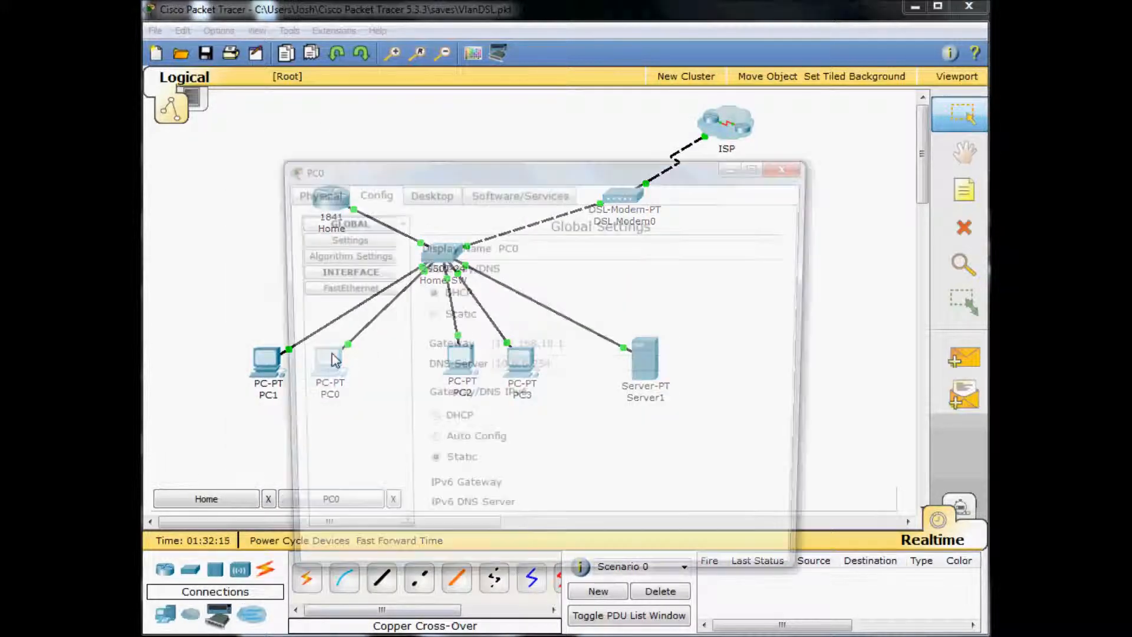
click(448, 194)
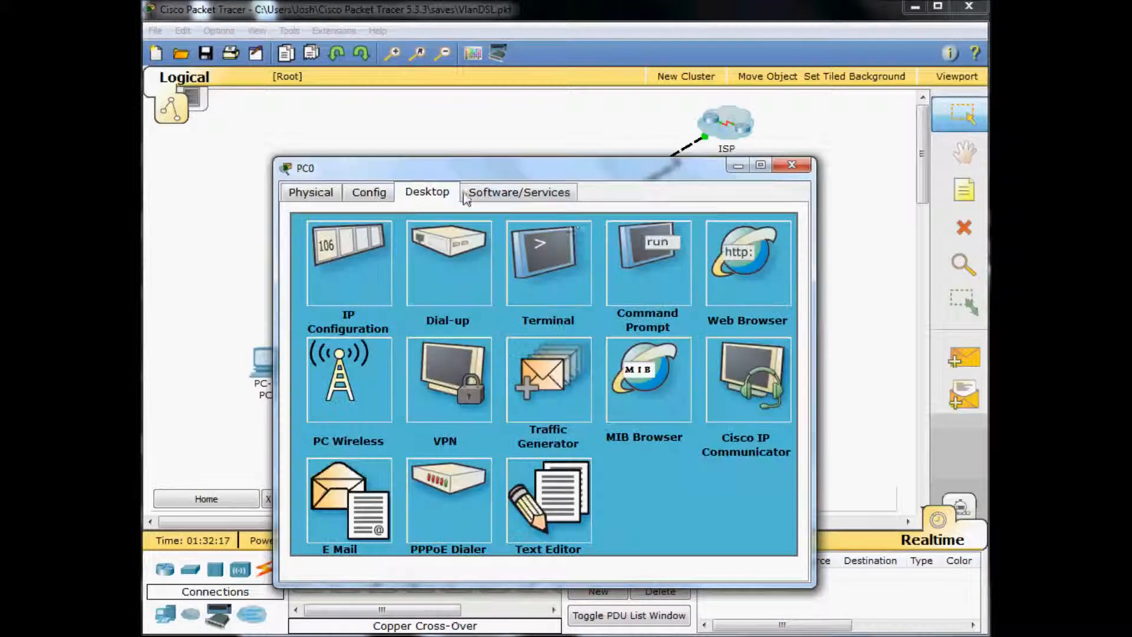
click(651, 259)
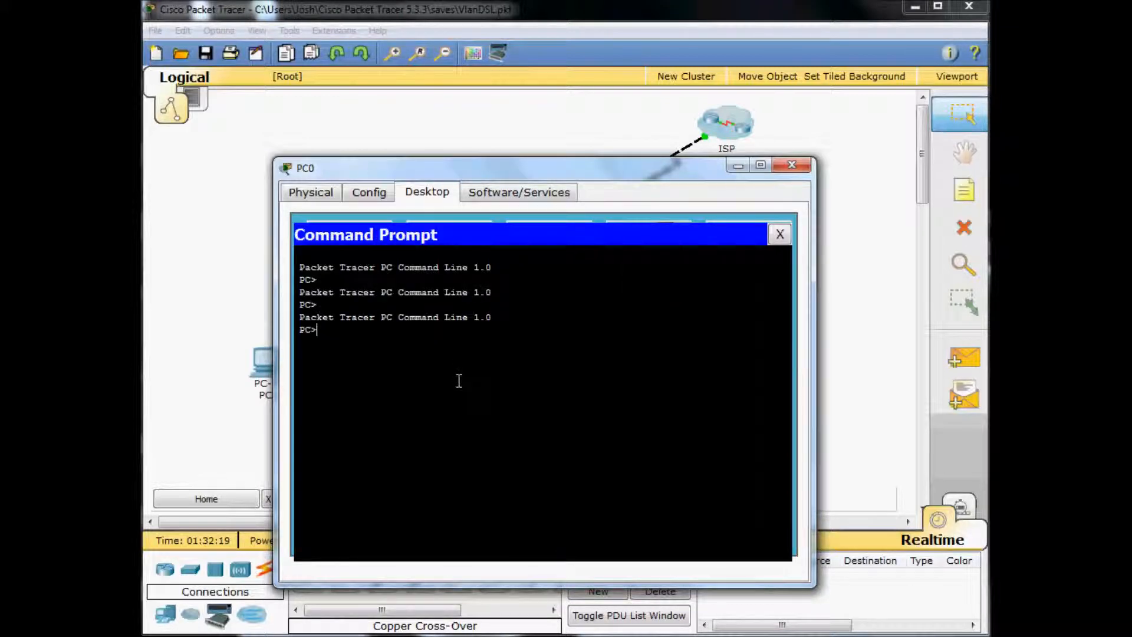
key(Return)
key(Return)
text(ipconfig)
key(Return)
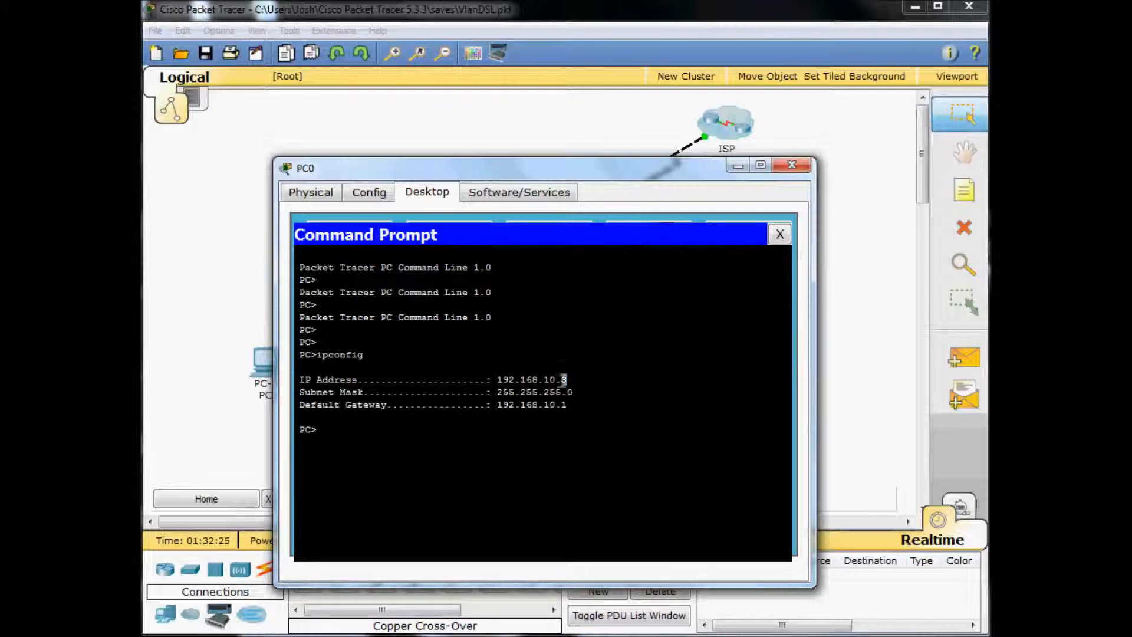
drag(567, 380, 497, 375)
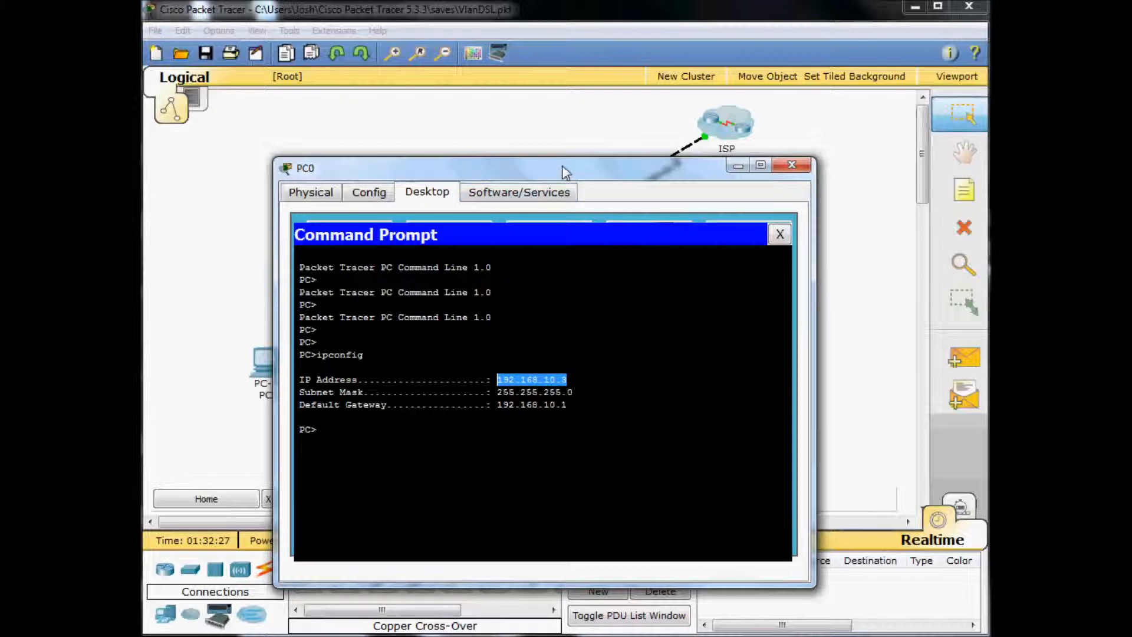
drag(565, 171, 589, 146)
click(531, 435)
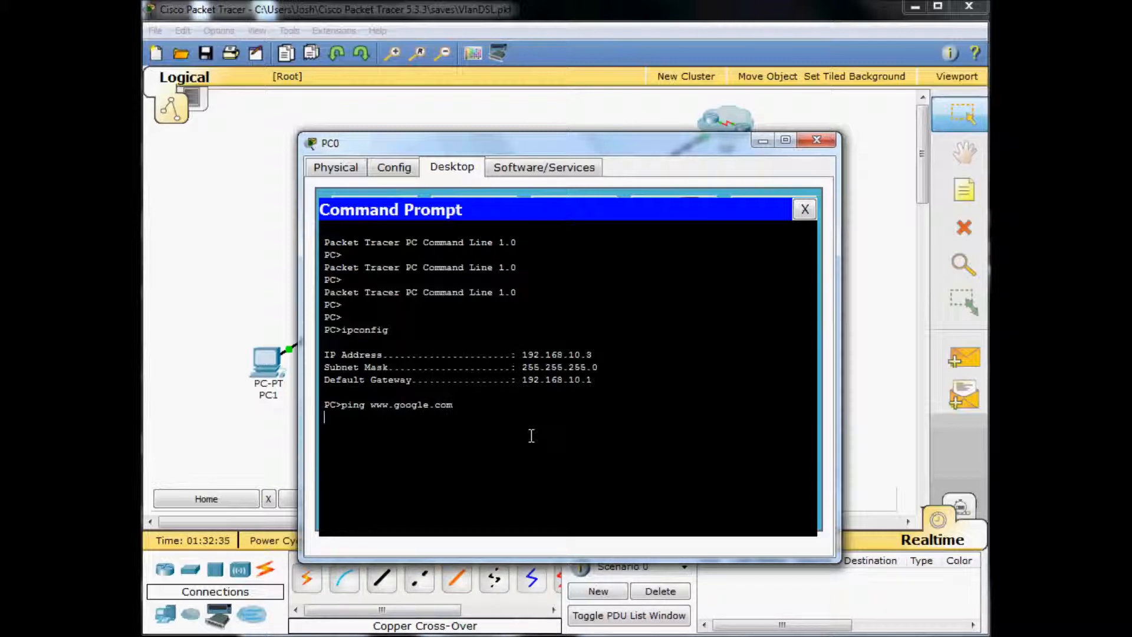
key(Return)
click(763, 140)
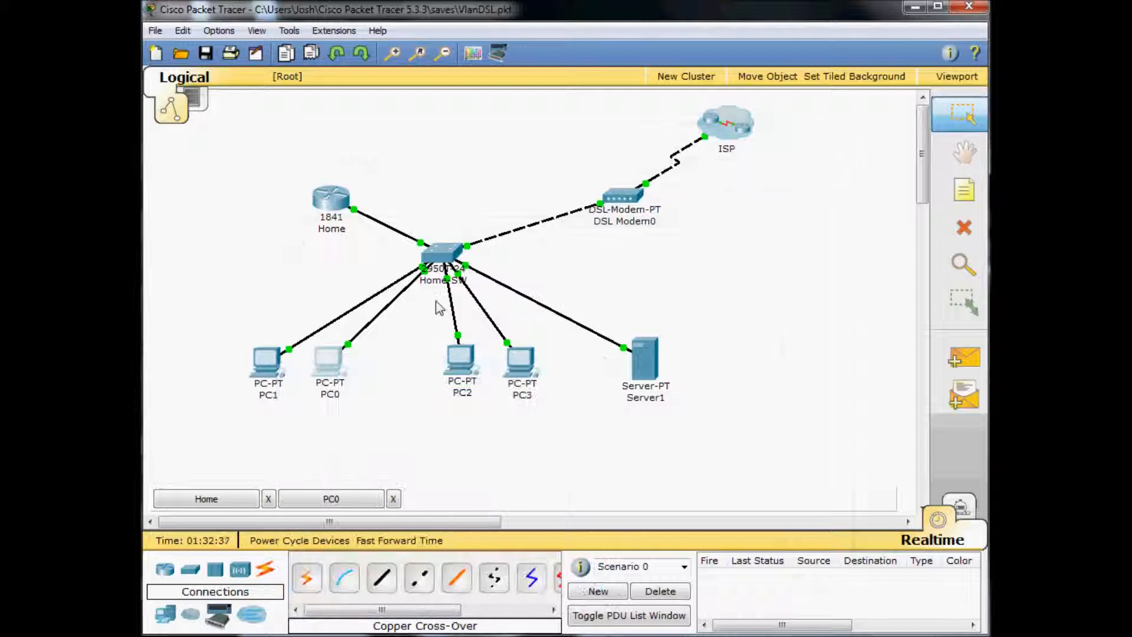
Redisplay the Home router's NAT translations and compare the inside and outside addresses with FastEthernet 0/0.4's address
click(330, 203)
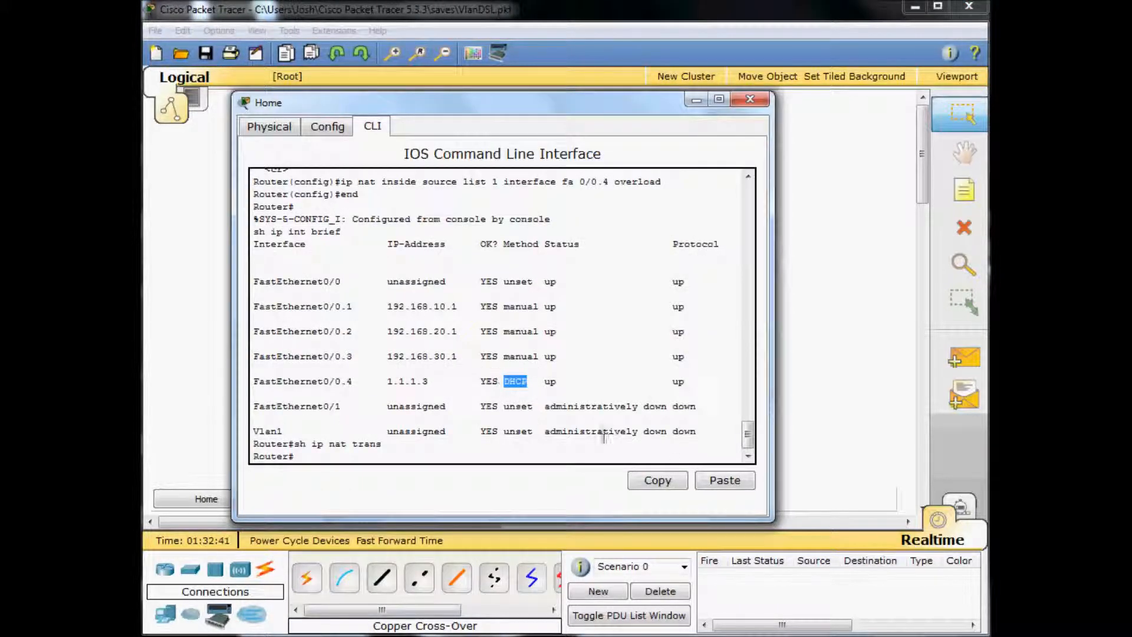
key(Up)
key(Return)
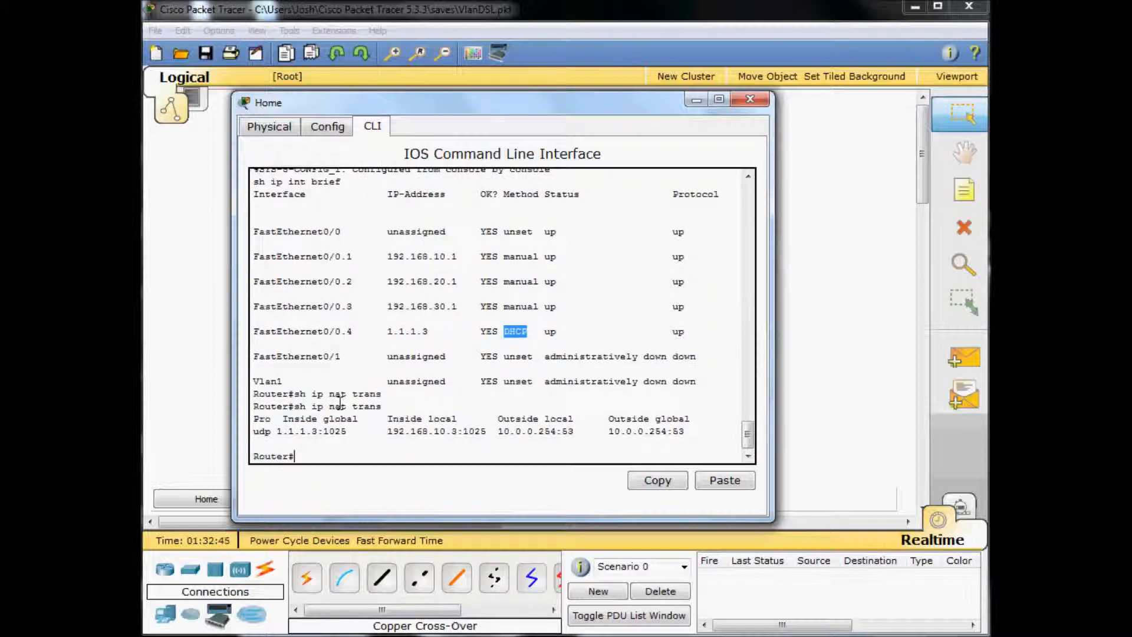
drag(388, 433, 459, 441)
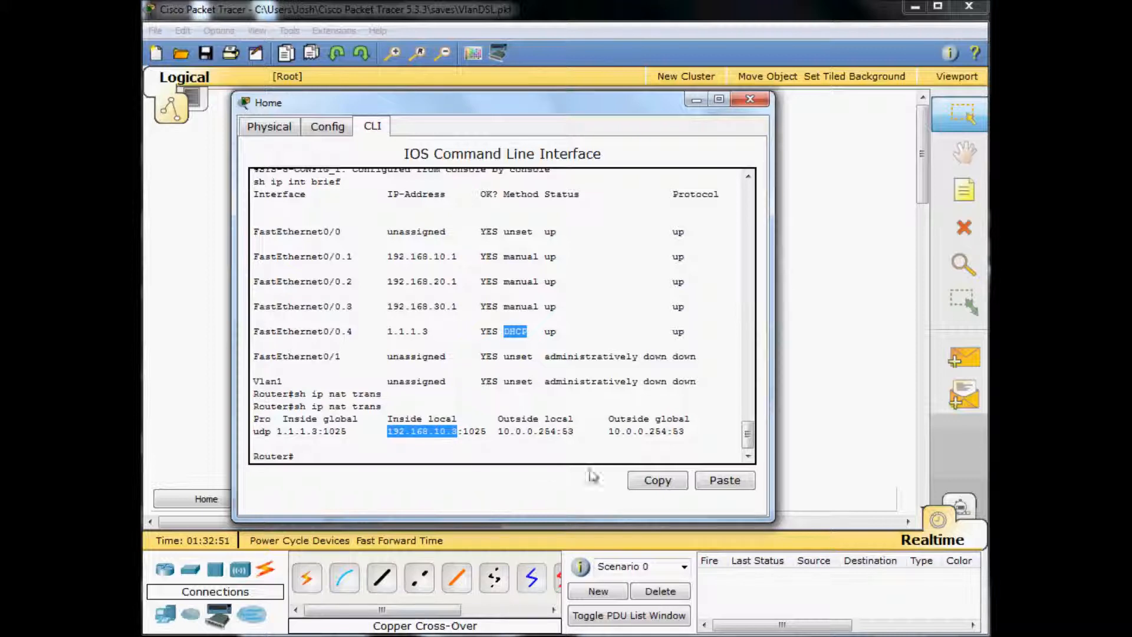
drag(499, 431, 702, 431)
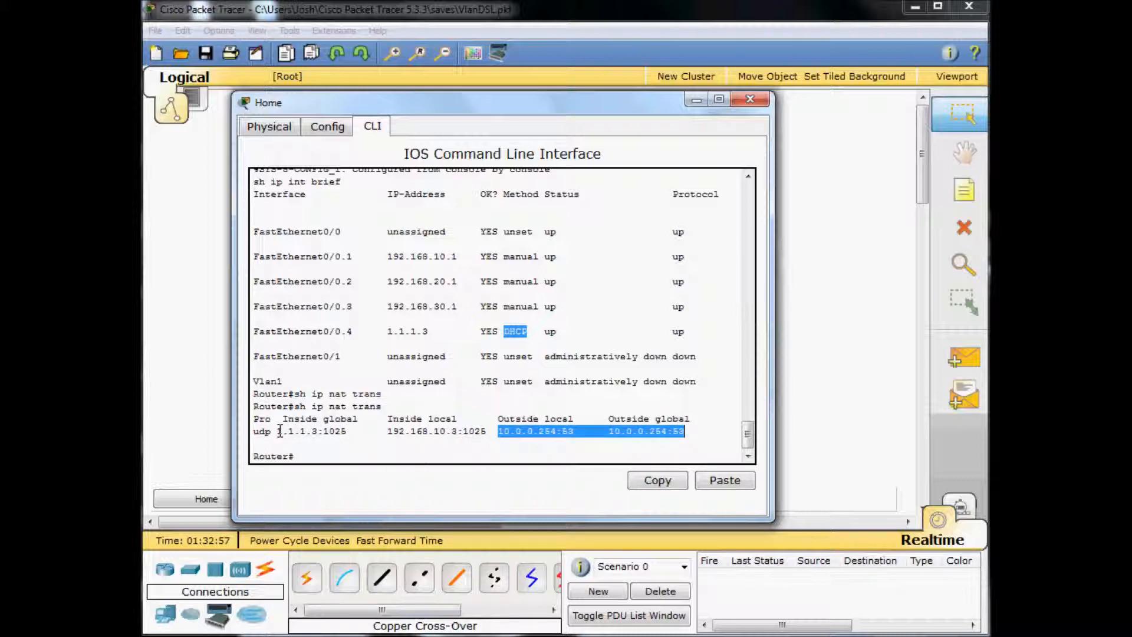
drag(276, 431, 319, 435)
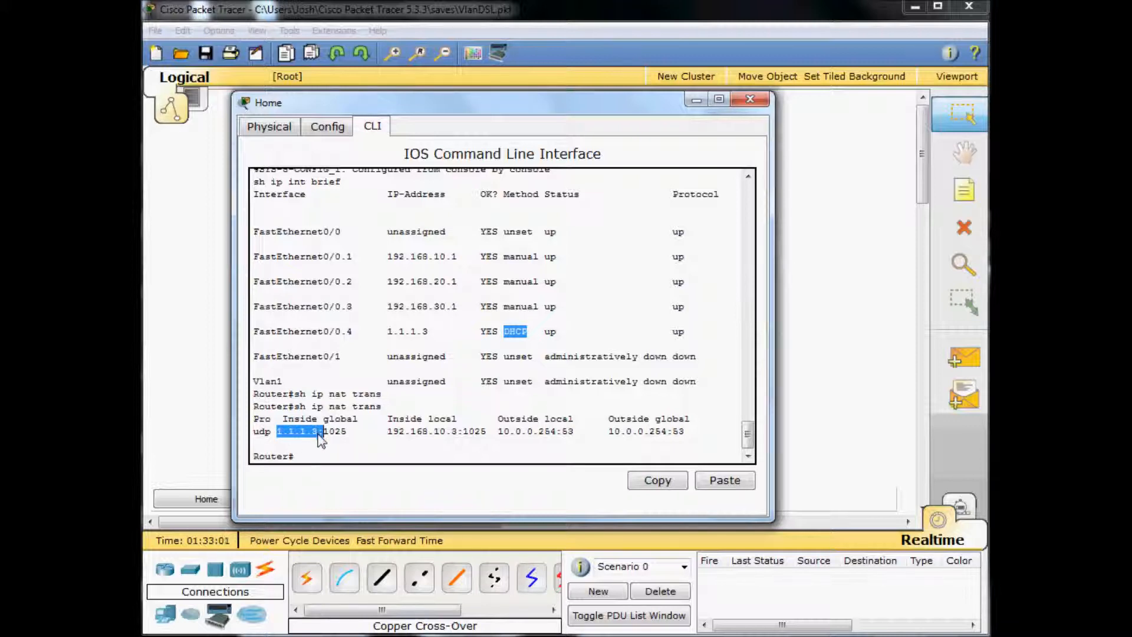
drag(429, 332, 388, 332)
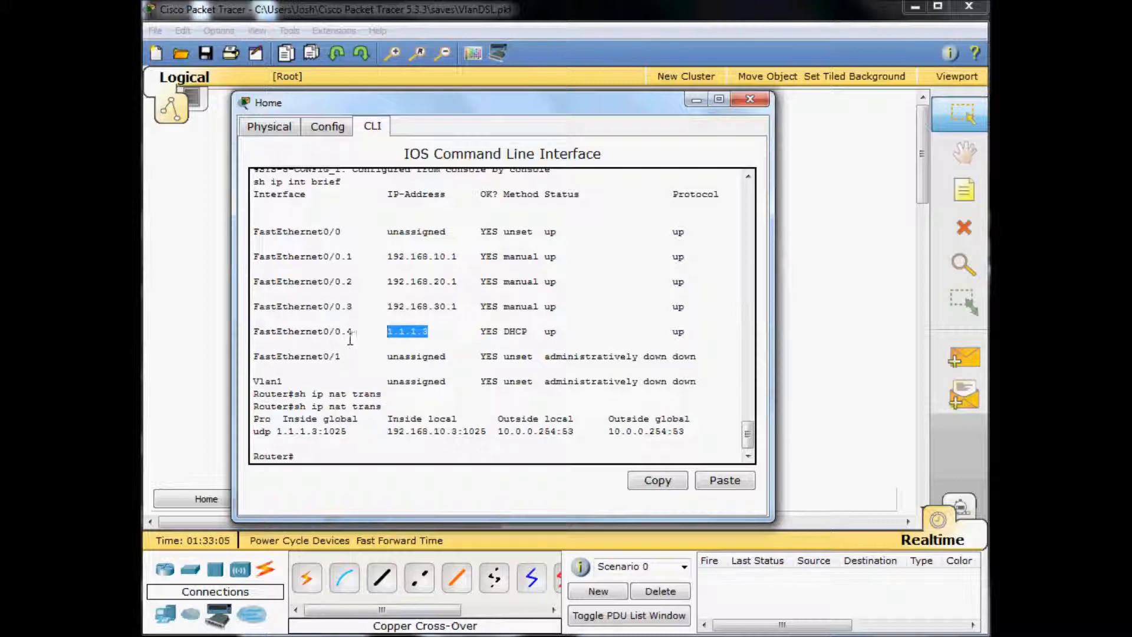
click(693, 106)
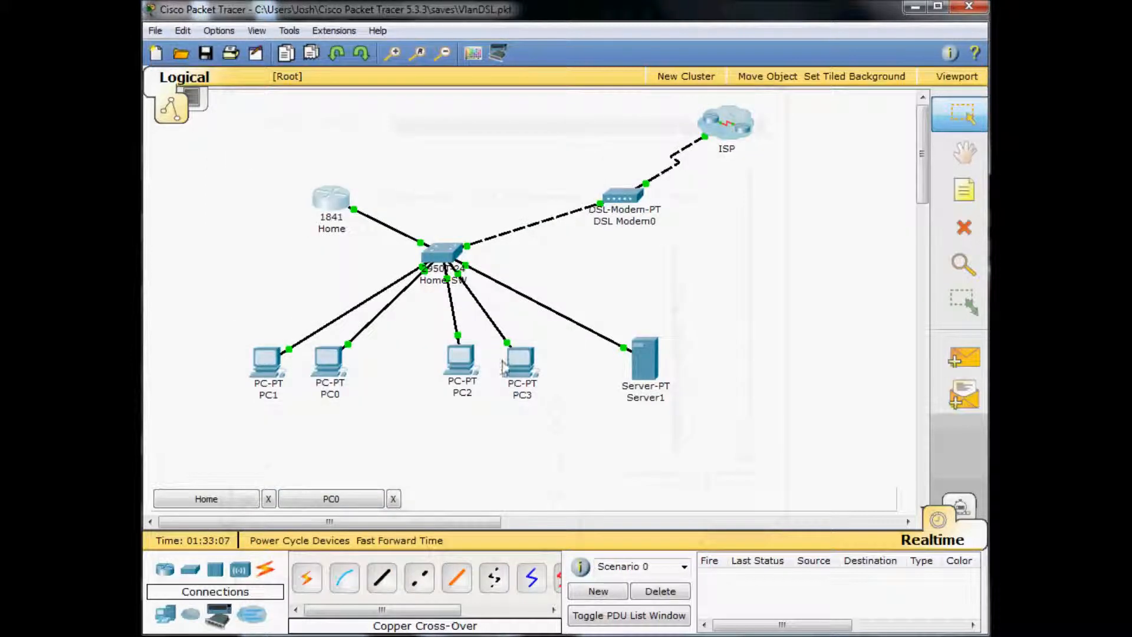
click(327, 361)
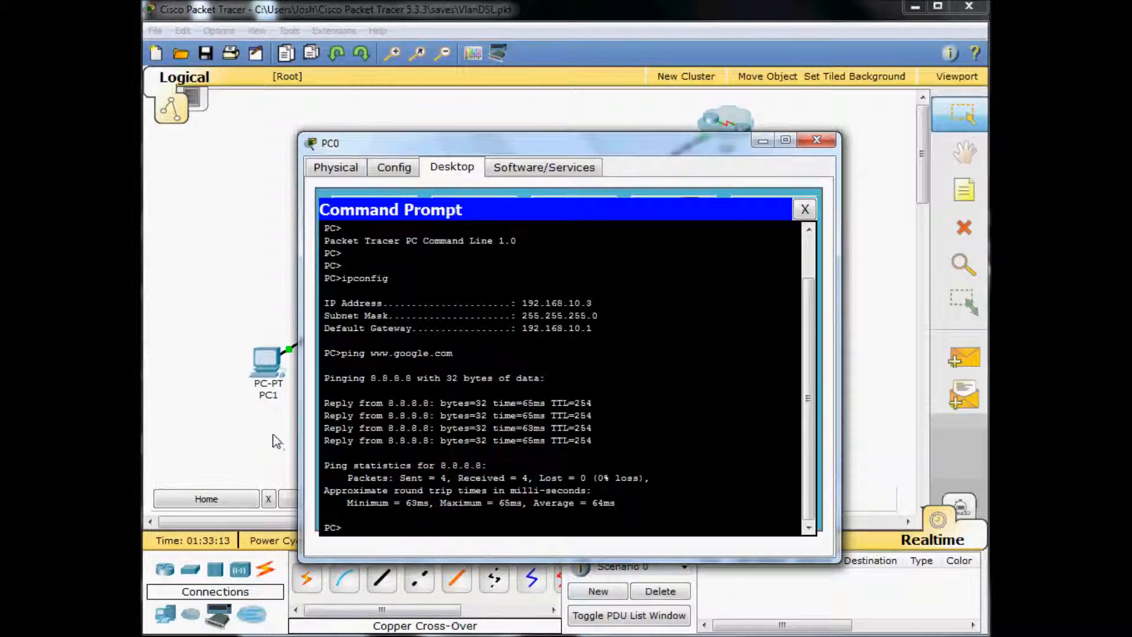
click(762, 140)
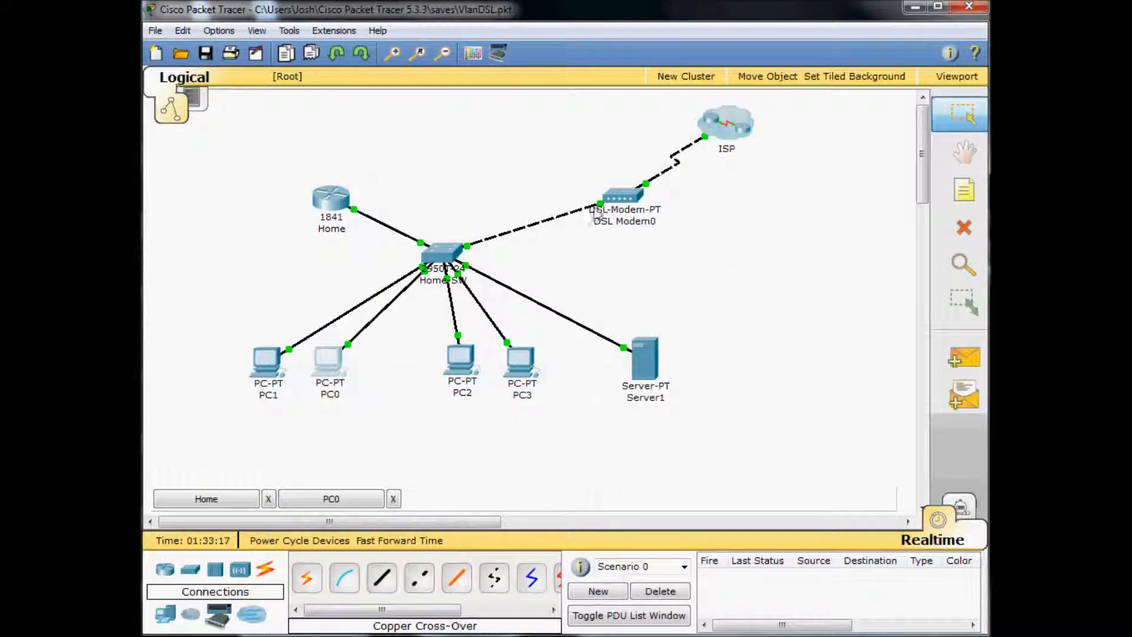